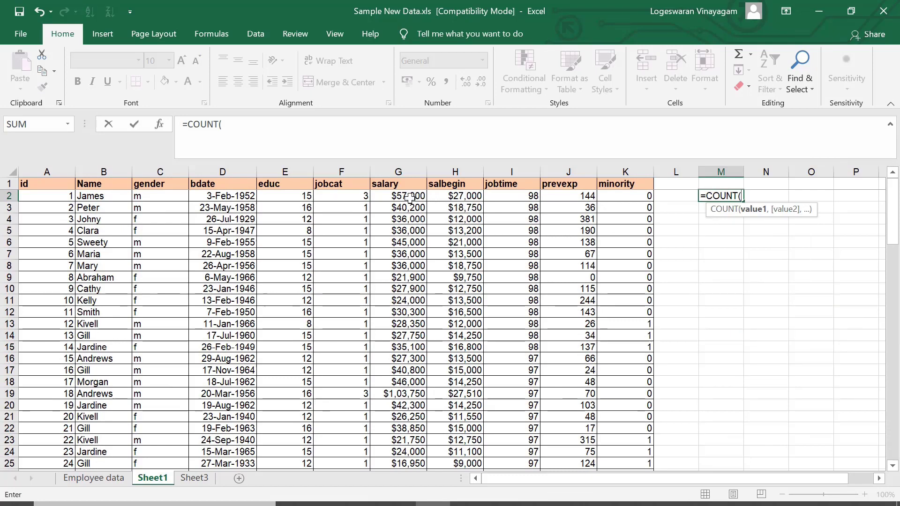
Complete the COUNT formula in M2 over the salary cells G2:G21
drag(409, 197, 398, 413)
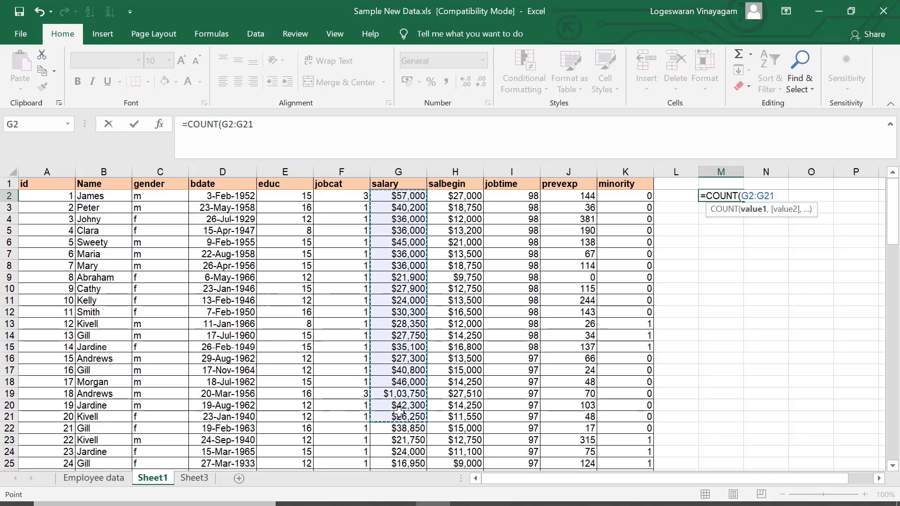
key(Return)
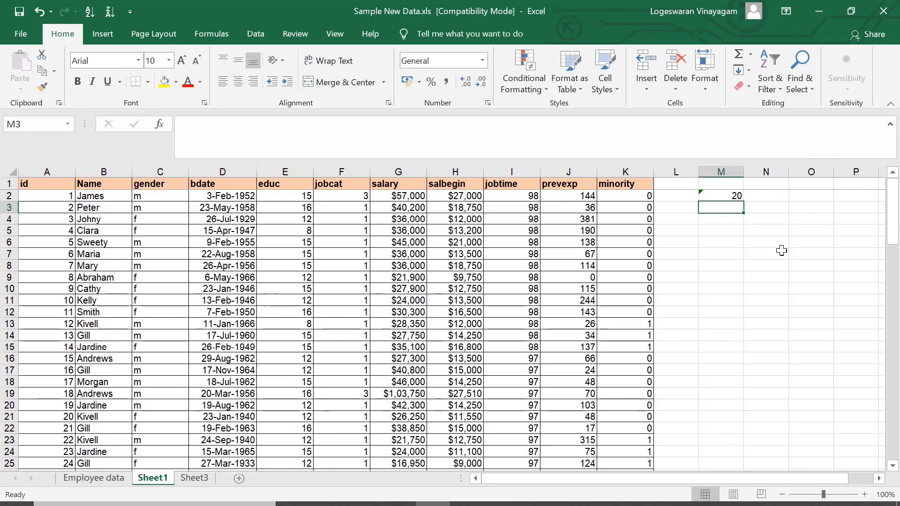
Enter a COUNTIF formula in M6 that counts the salaries in column G greater than 85000
click(725, 240)
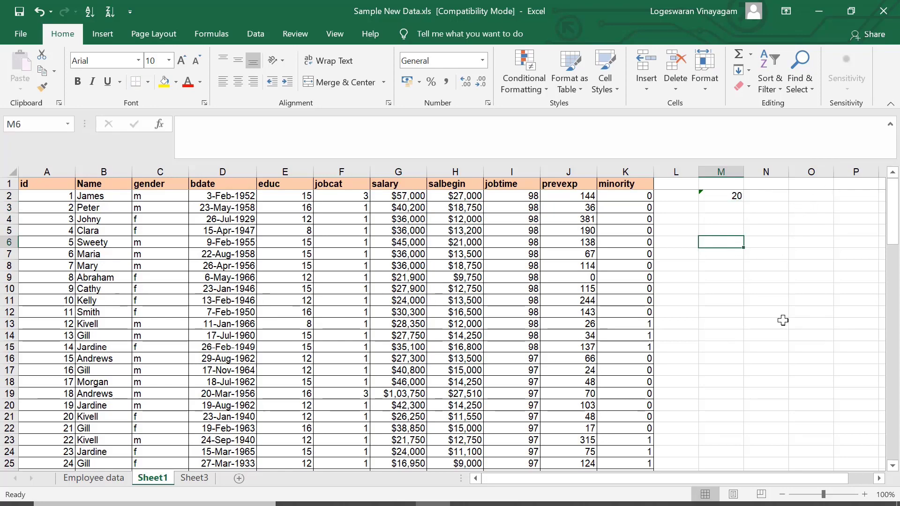
text(=counti)
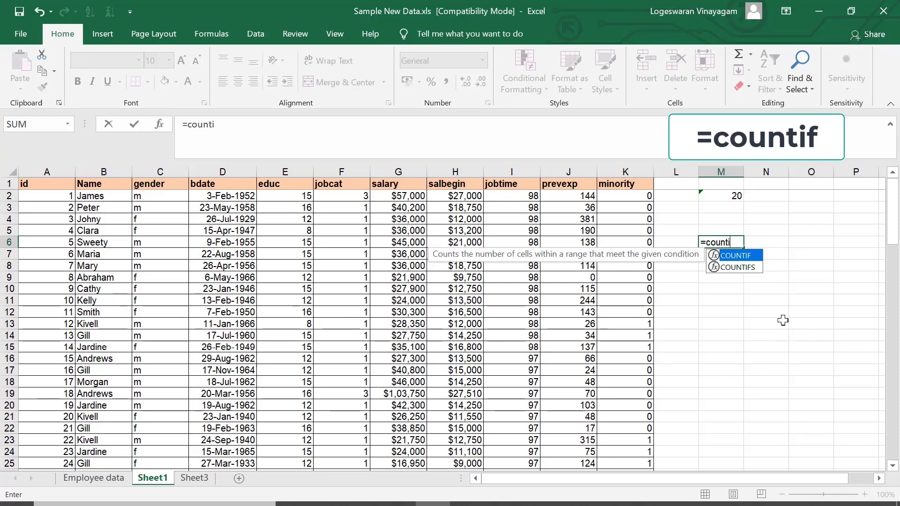
text(f)
key(Tab)
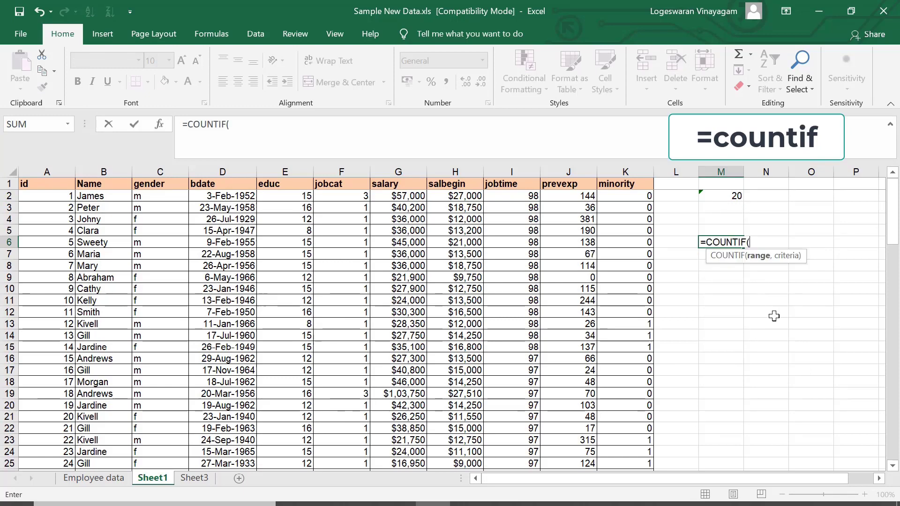
click(399, 172)
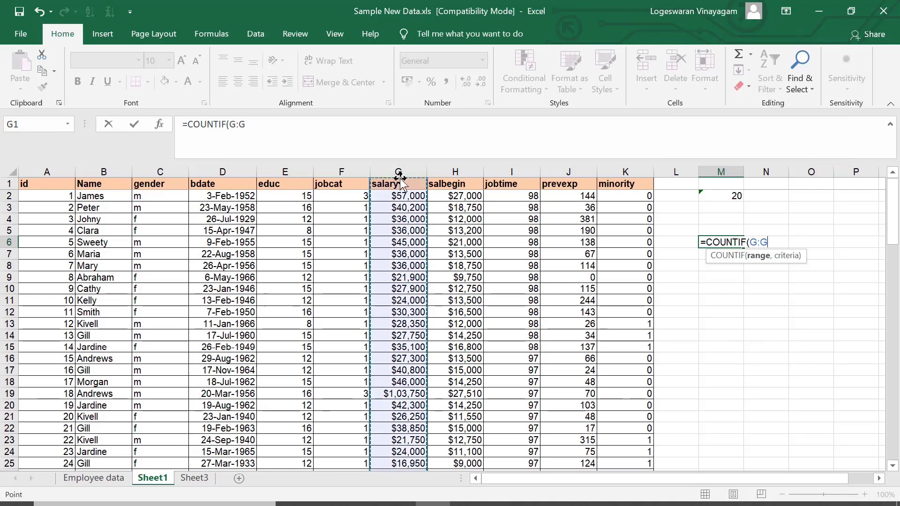
text(,)
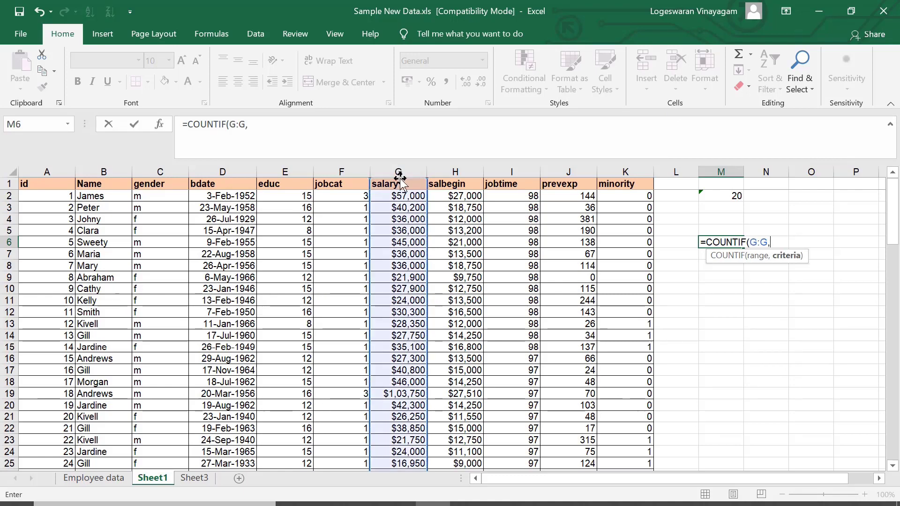
key(BackSpace)
click(391, 168)
text(,")
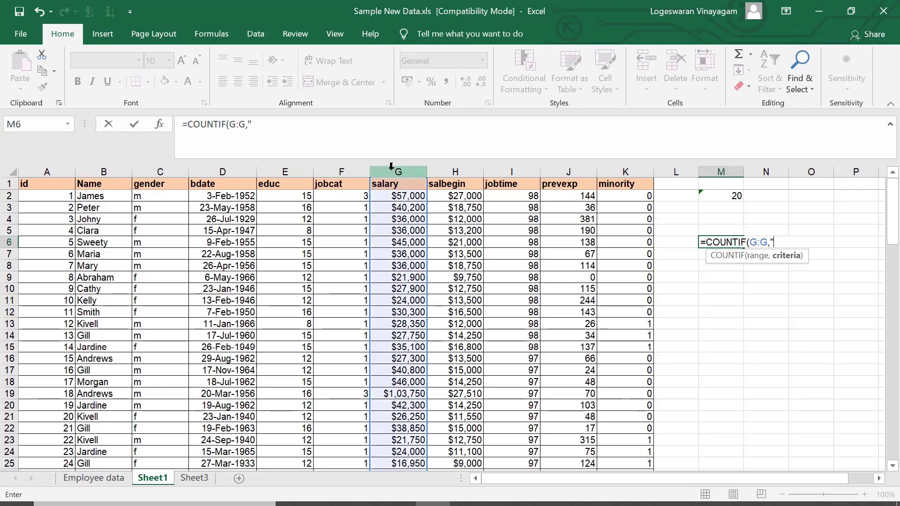
text(>85000)
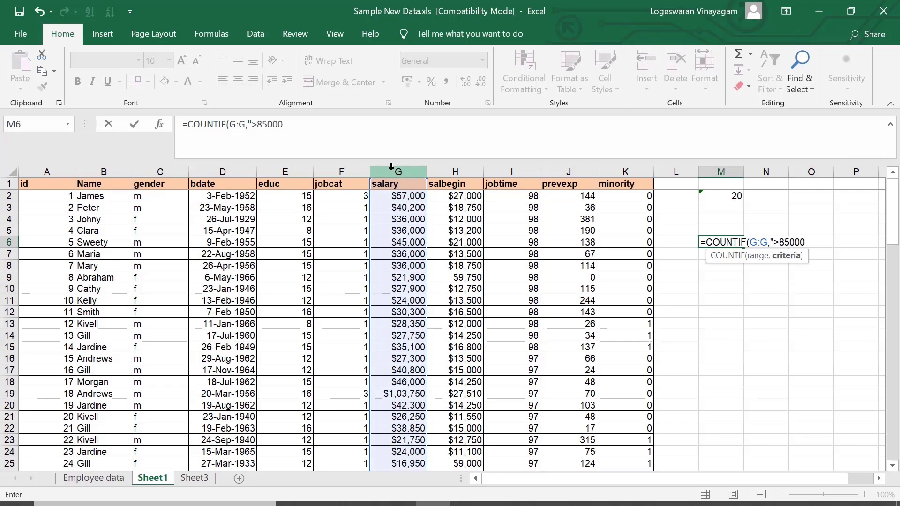
text())
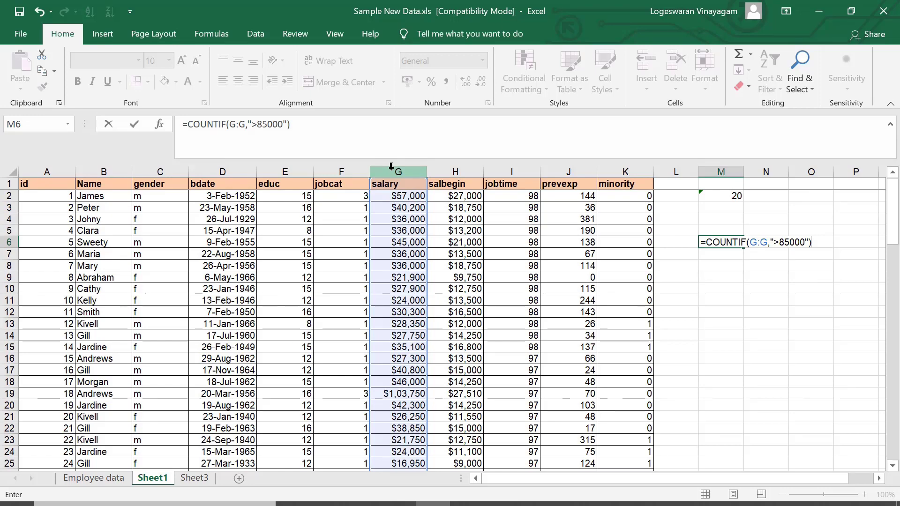
key(Return)
key(Up)
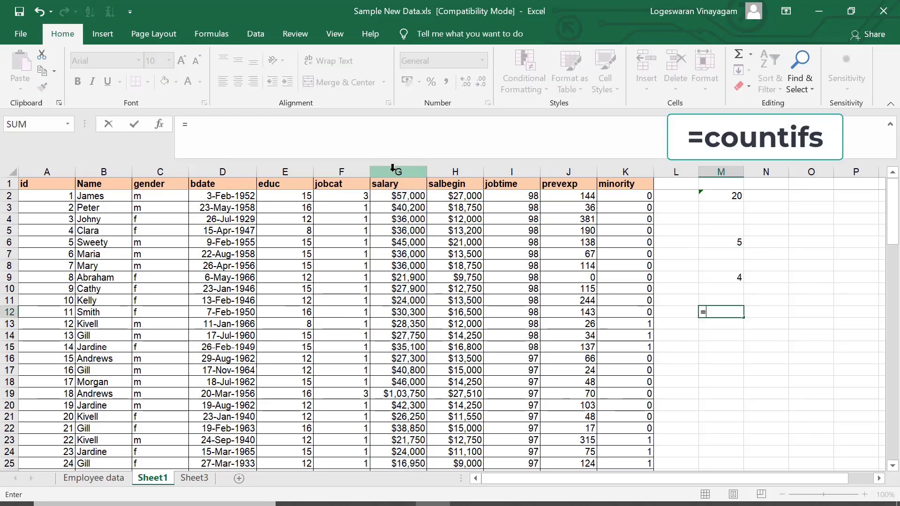
Enter a COUNTIFS formula in M12 that counts column G salaries above 50000 and below 80000
text(co)
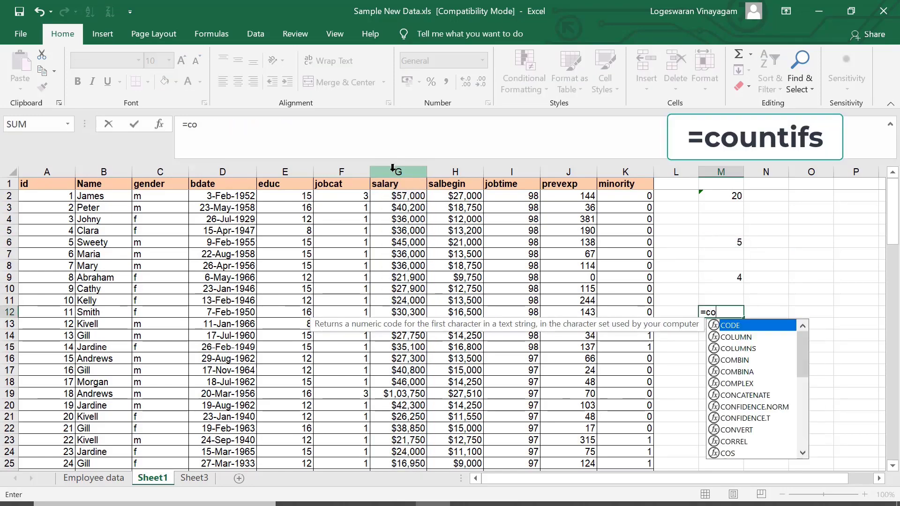
text(untif)
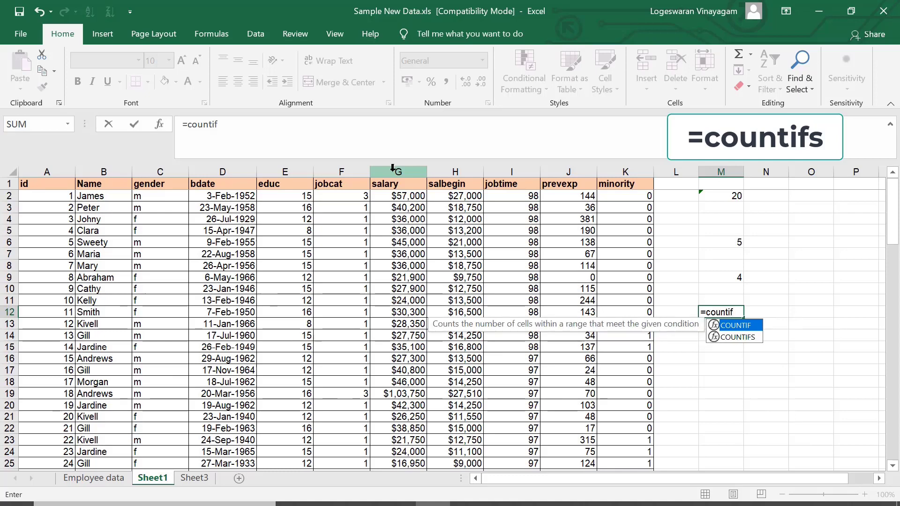
key(Down)
key(Tab)
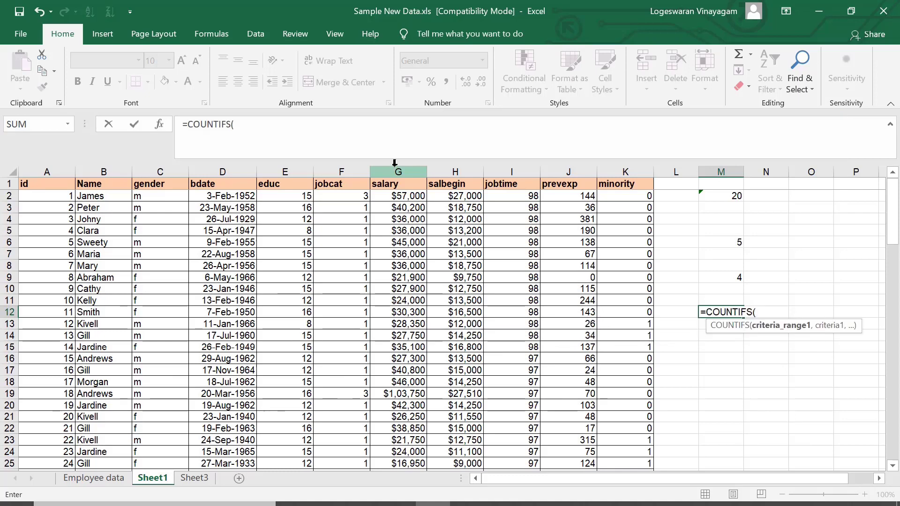
click(399, 172)
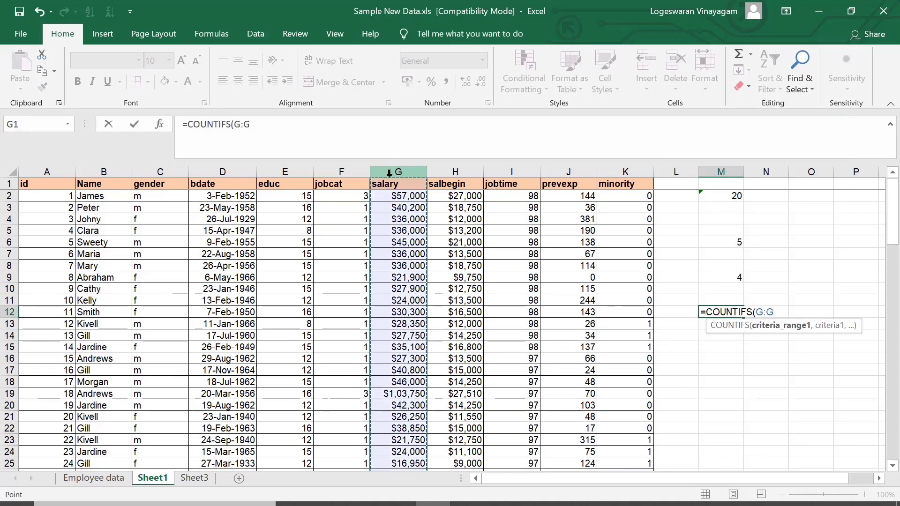
text(,">50000")
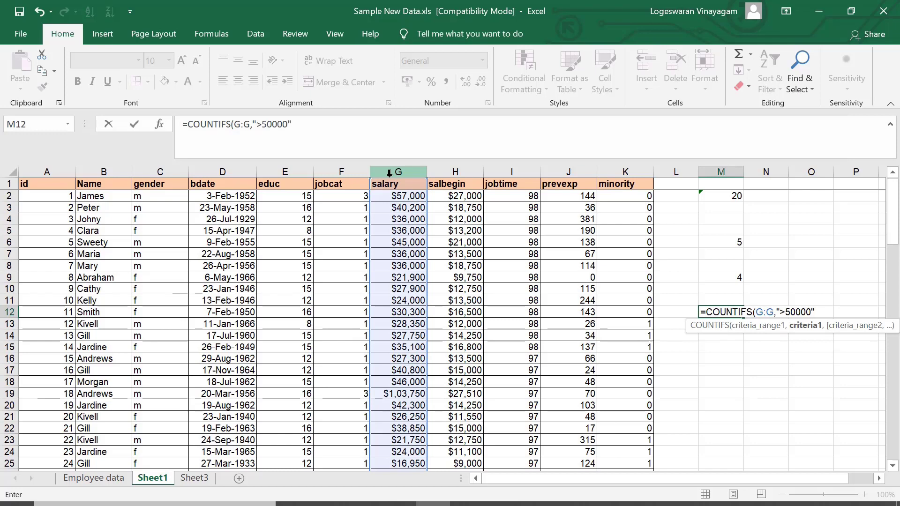
text(,)
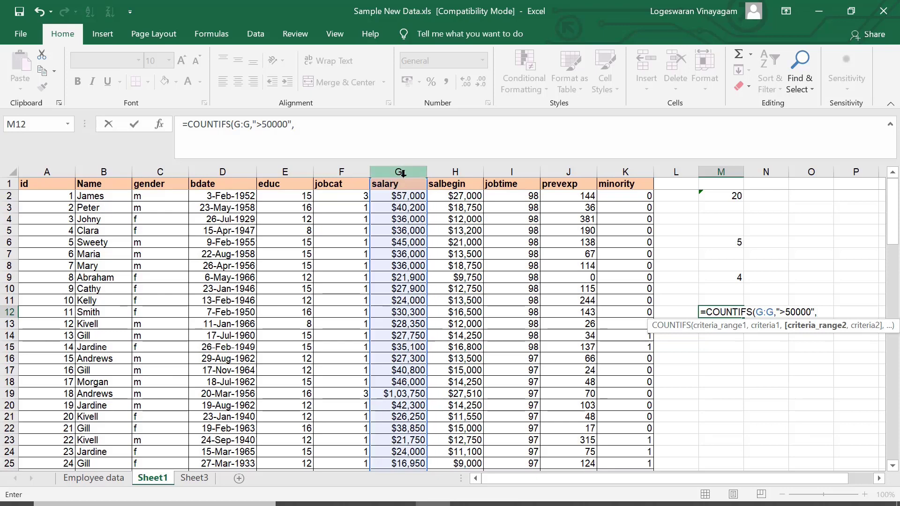
click(401, 171)
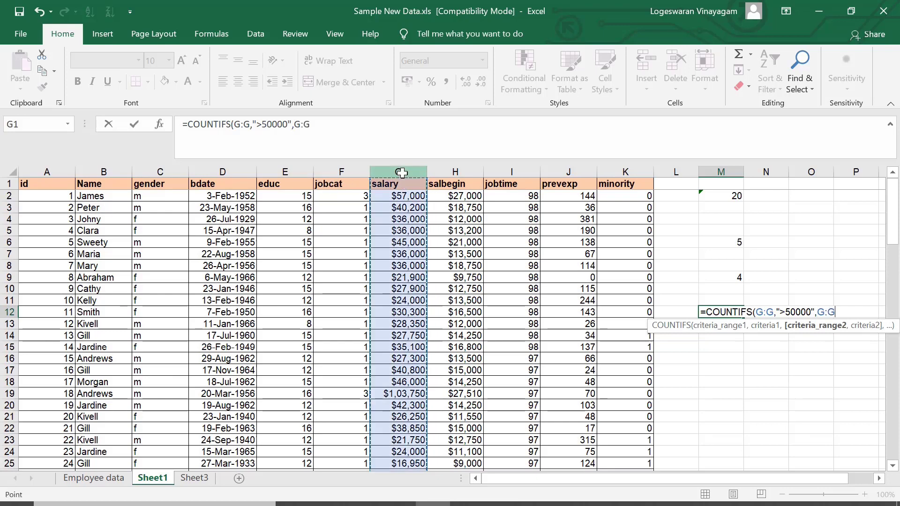
text(,)
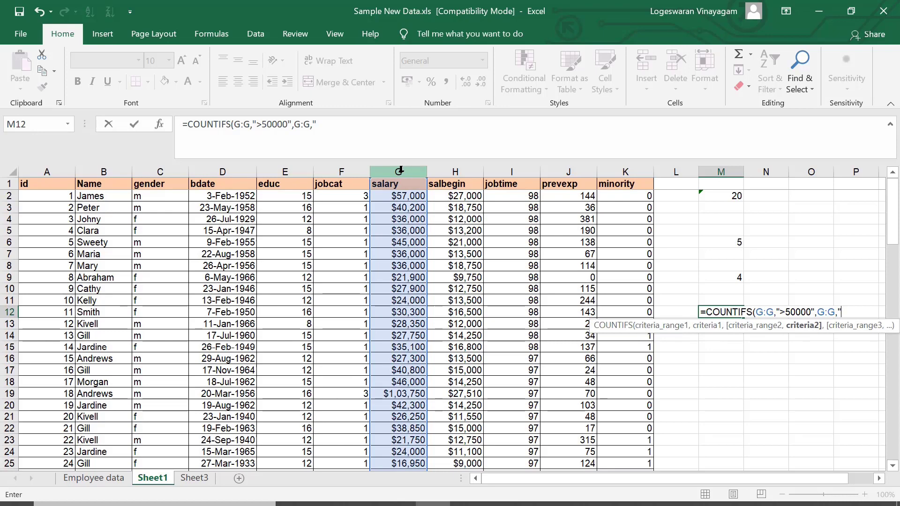
text("<80000"))
key(Return)
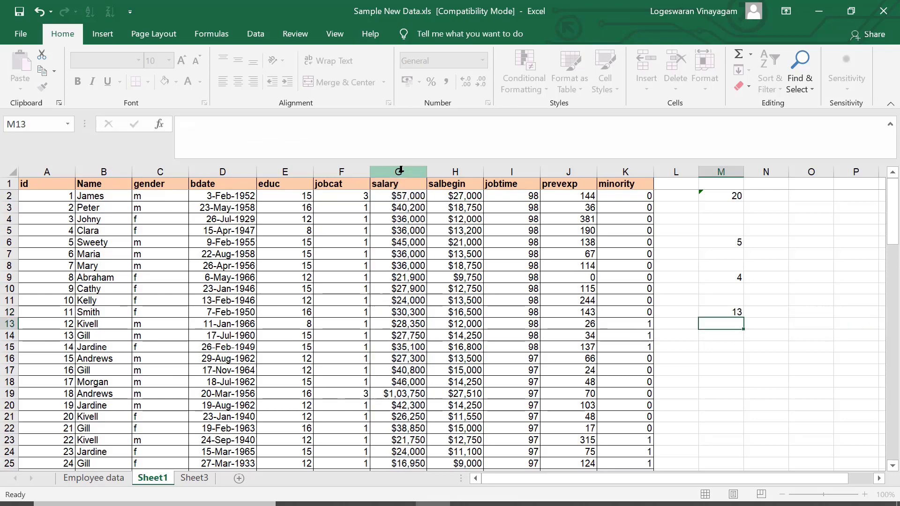
Enter an ISNUMBER formula in N4 that tests cell B6 in the Name column
click(766, 218)
text(=)
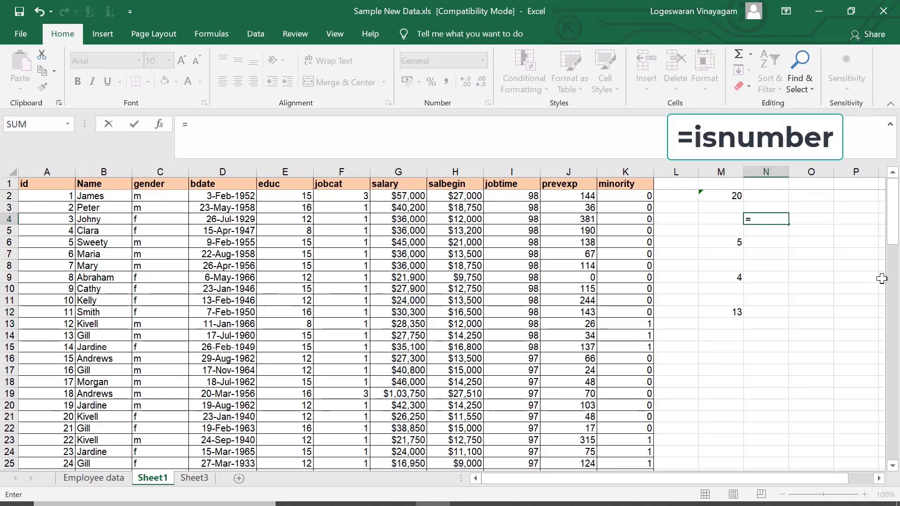
text(isnu)
key(Tab)
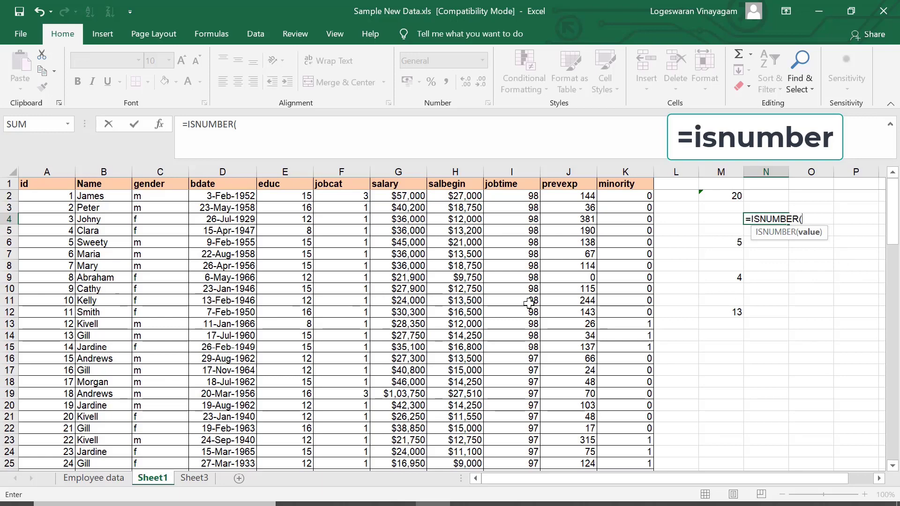
click(115, 245)
key(Return)
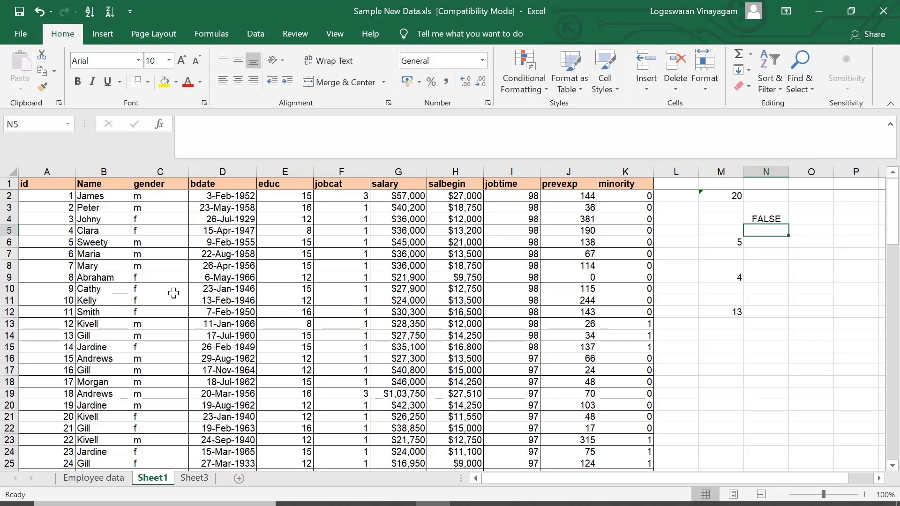
Enter an ISNUMBER formula in N7 that tests salary cell G8
click(770, 252)
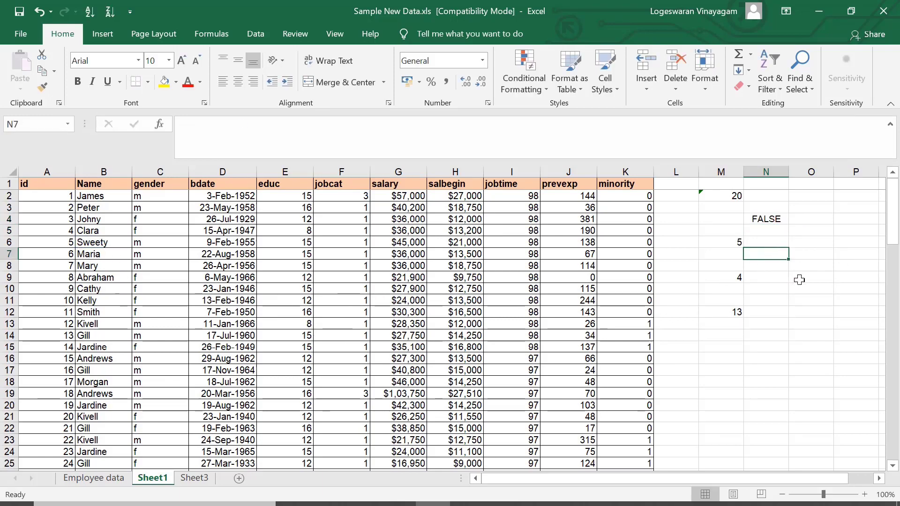
text(=isnum)
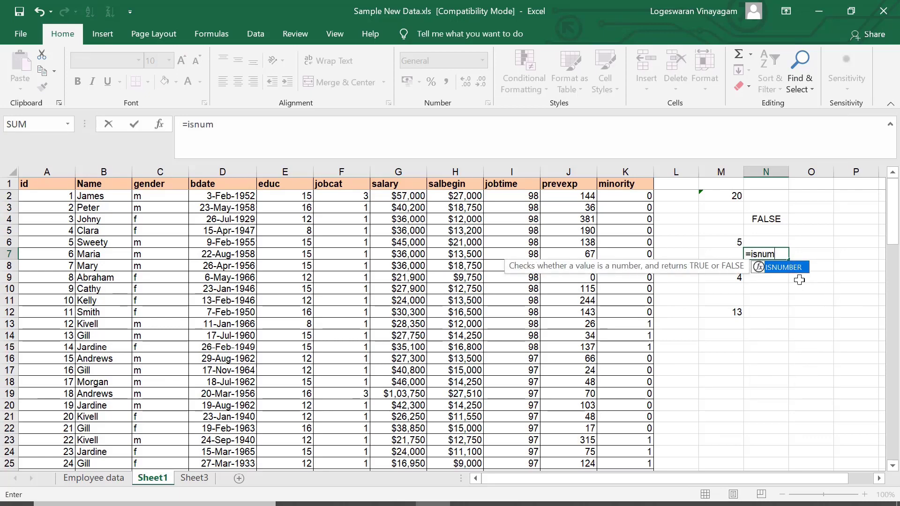
key(Tab)
click(399, 271)
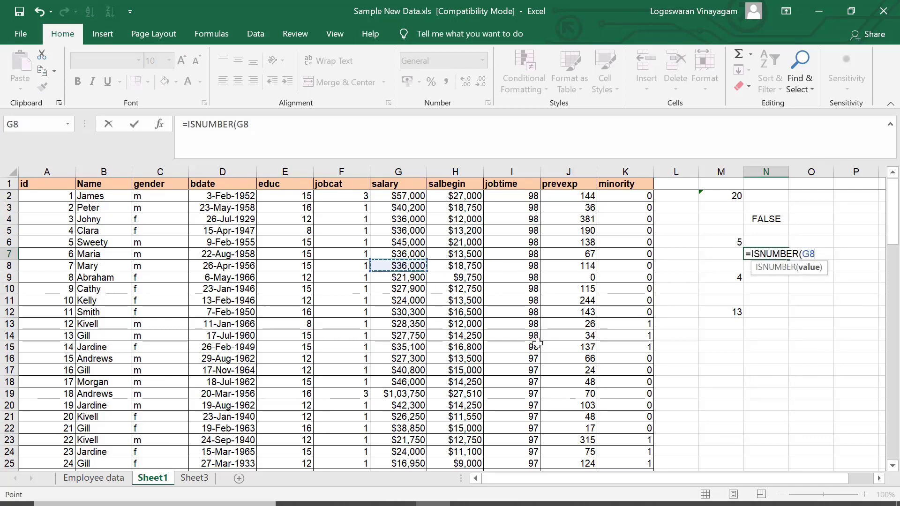
key(Return)
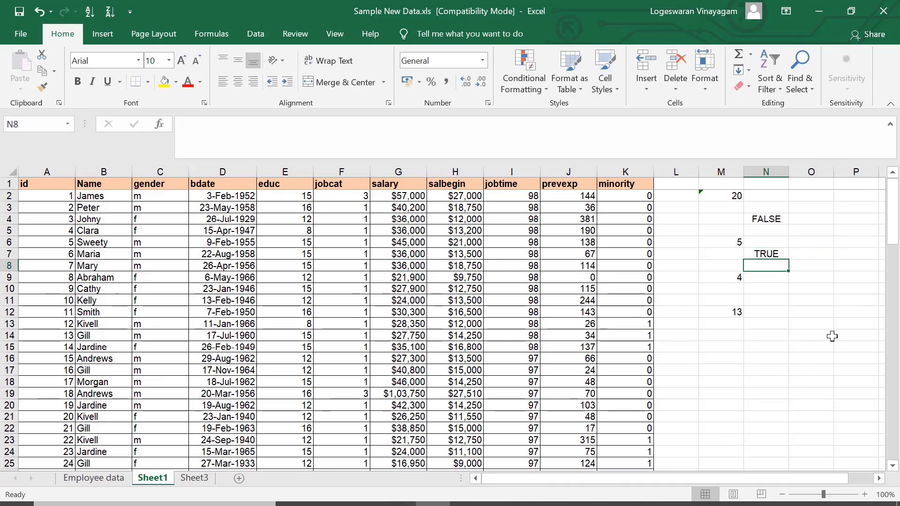
Enter an ISNUMBER formula in N8 that tests the birth date cell D5
text(=isnum)
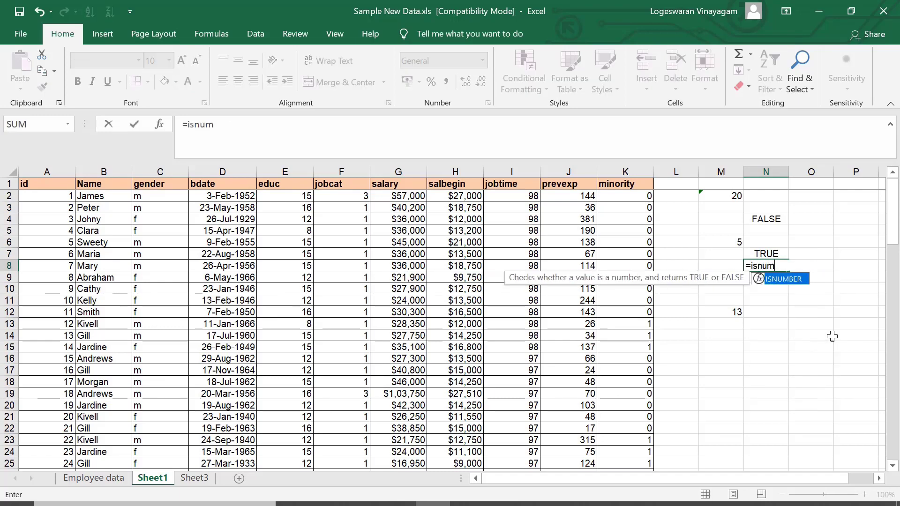
key(Tab)
click(223, 230)
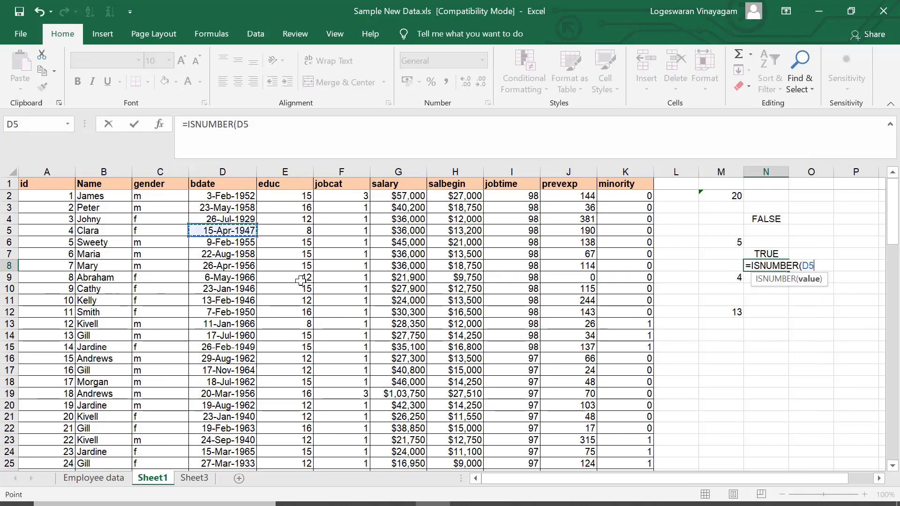
key(Return)
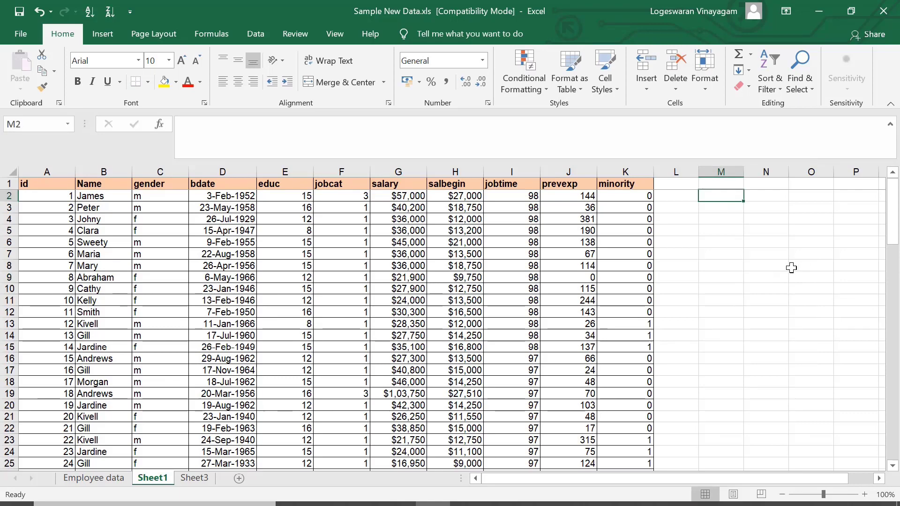
Enter a SUM formula in M2 that totals the entire salary column G
text(=sum)
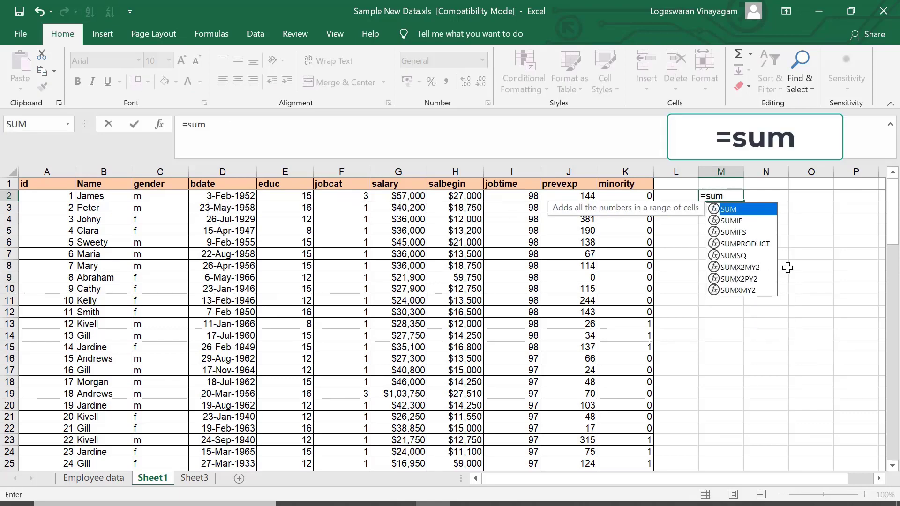
key(Tab)
click(416, 172)
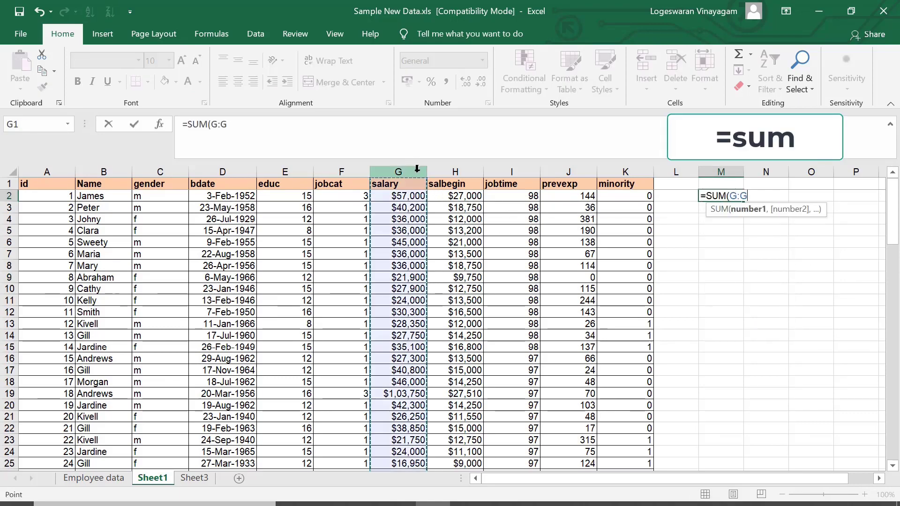
key(Return)
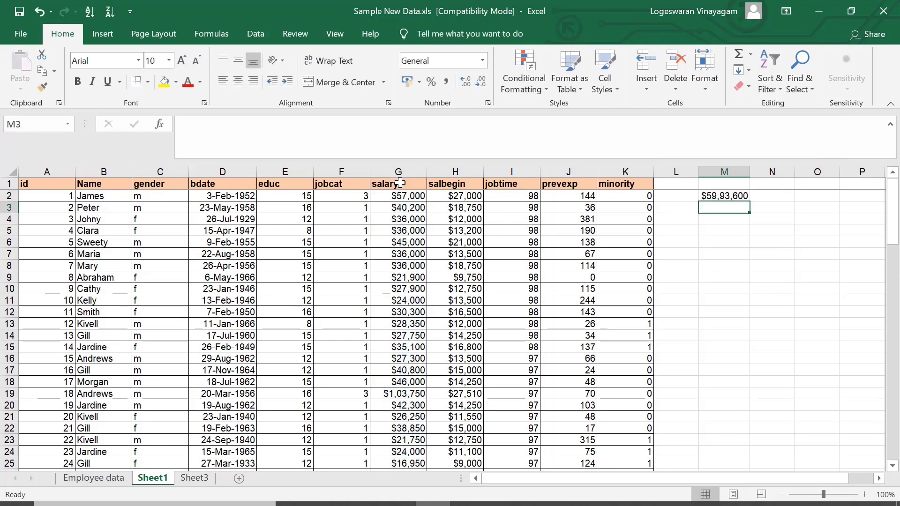
Label the salary total by entering SUM in cell N2
click(767, 197)
text(SUM)
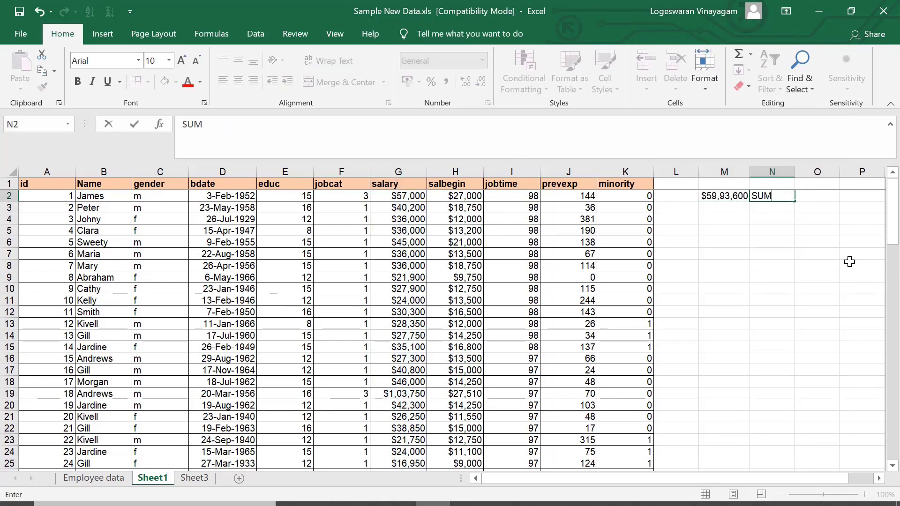
key(Return)
key(Up)
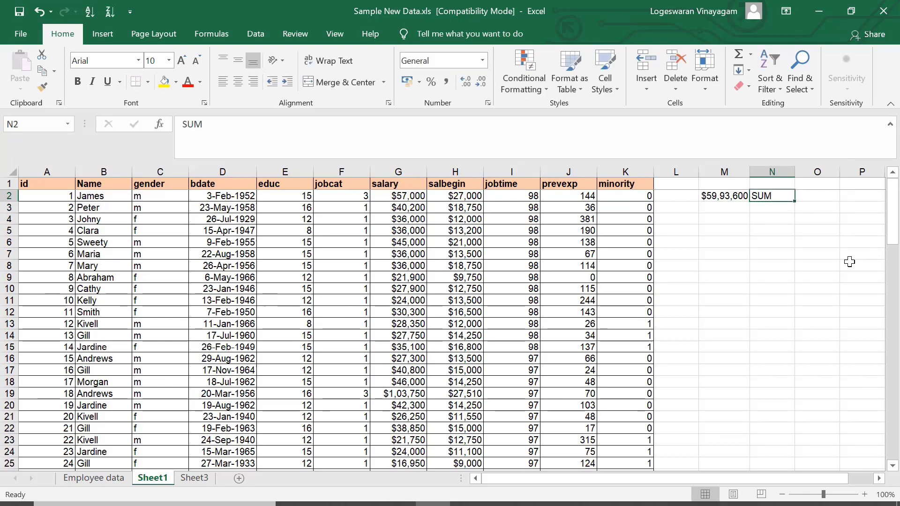
Make the SUM label in cell N2 bold
key(ctrl+b)
Enter a SUMIF formula in M5 that totals the salaries in column G greater than 80000
key(Down)
key(Down)
key(Down)
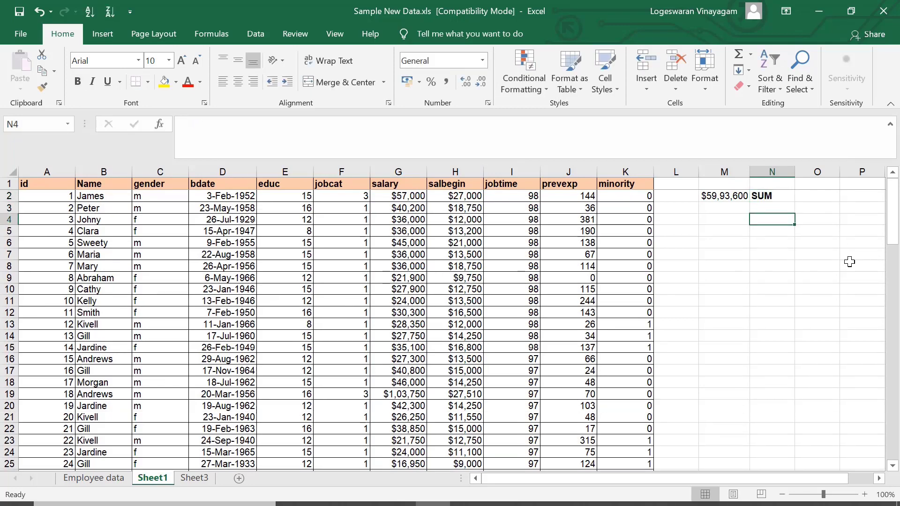
key(Left)
text(=sumif)
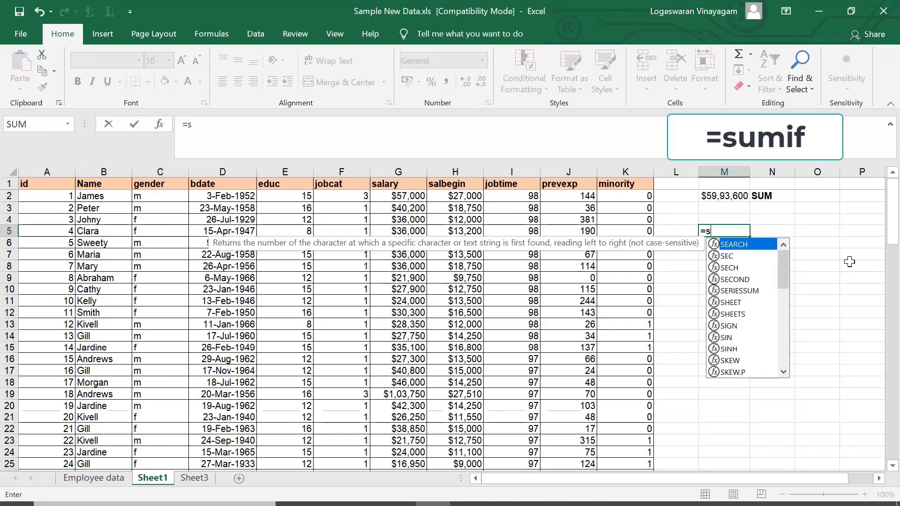
key(Tab)
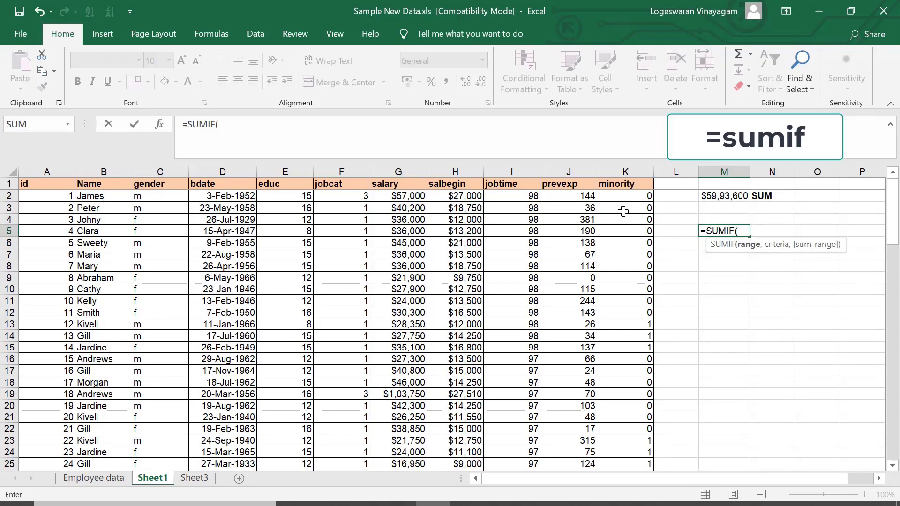
click(398, 171)
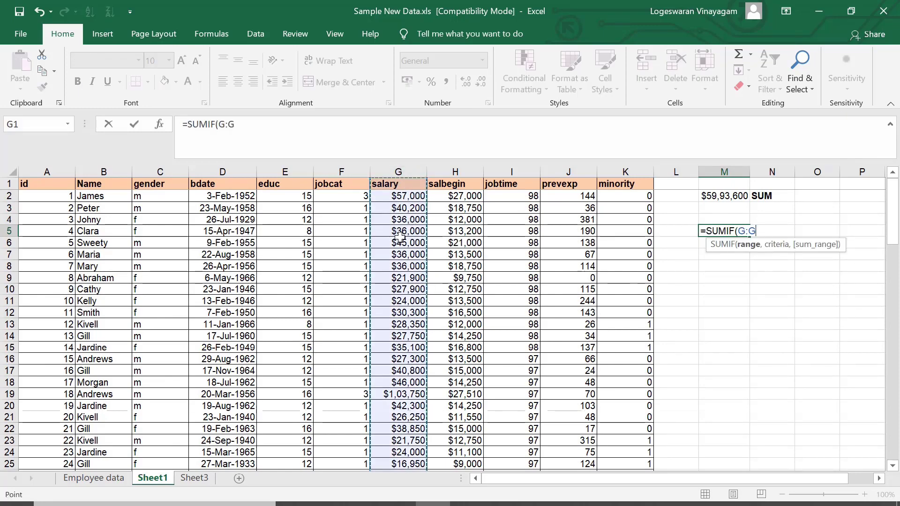
text(,">)
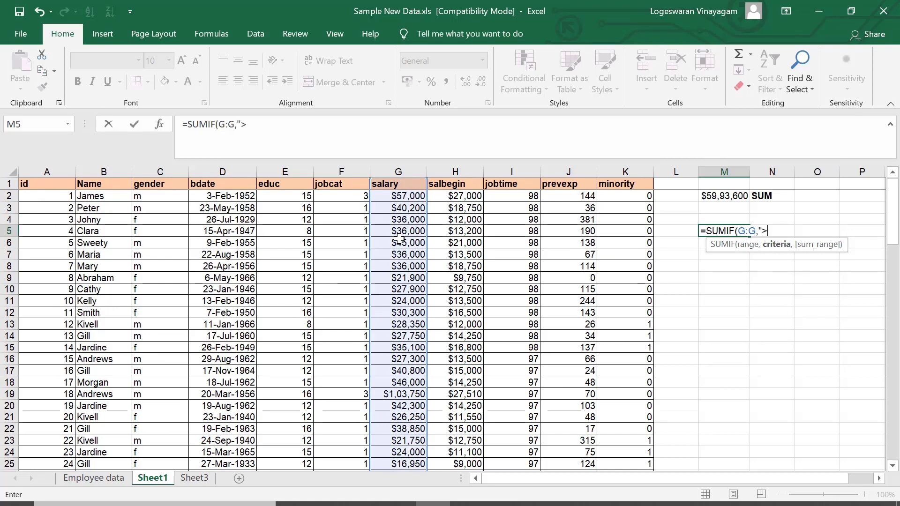
text(80000")
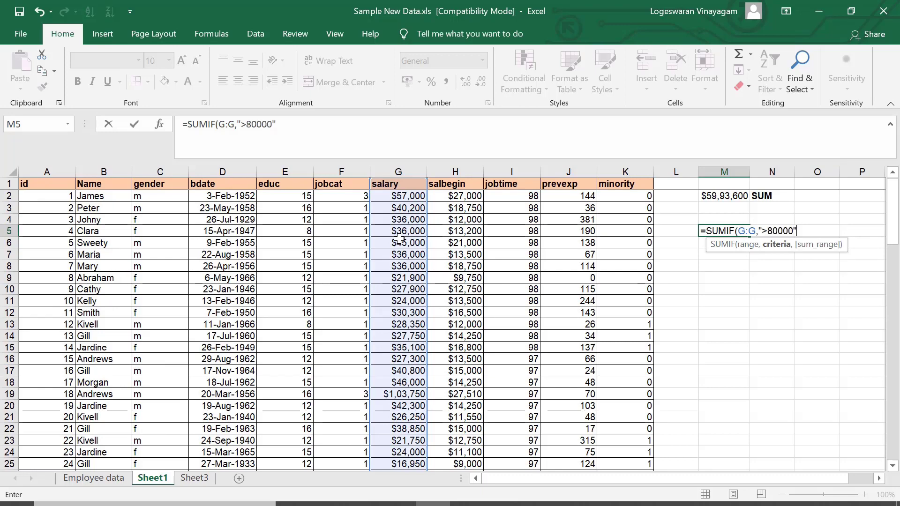
text())
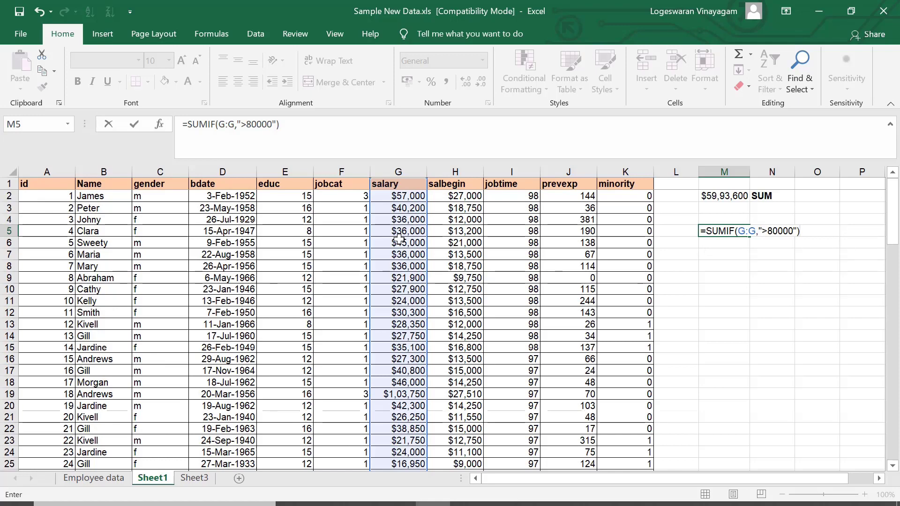
key(Return)
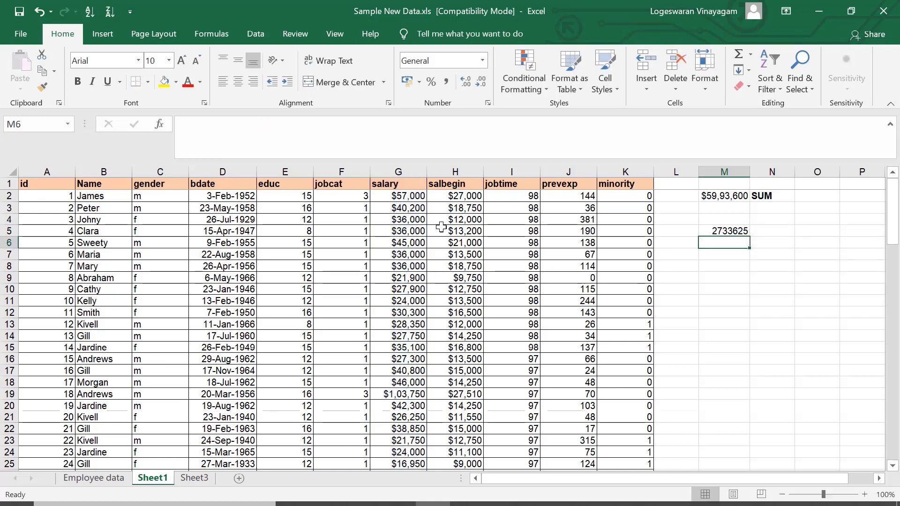
Copy the currency format of the SUM result in M2 onto M5 with Format Painter
click(726, 195)
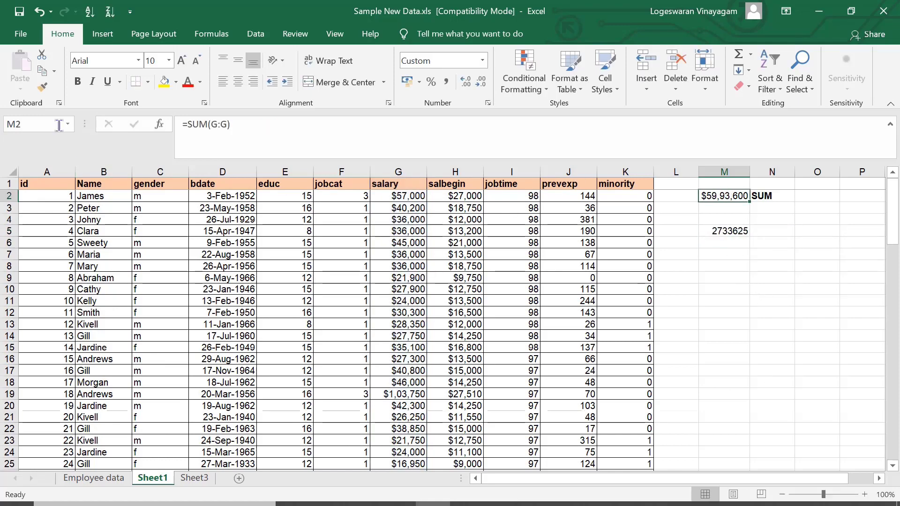
click(42, 87)
click(709, 229)
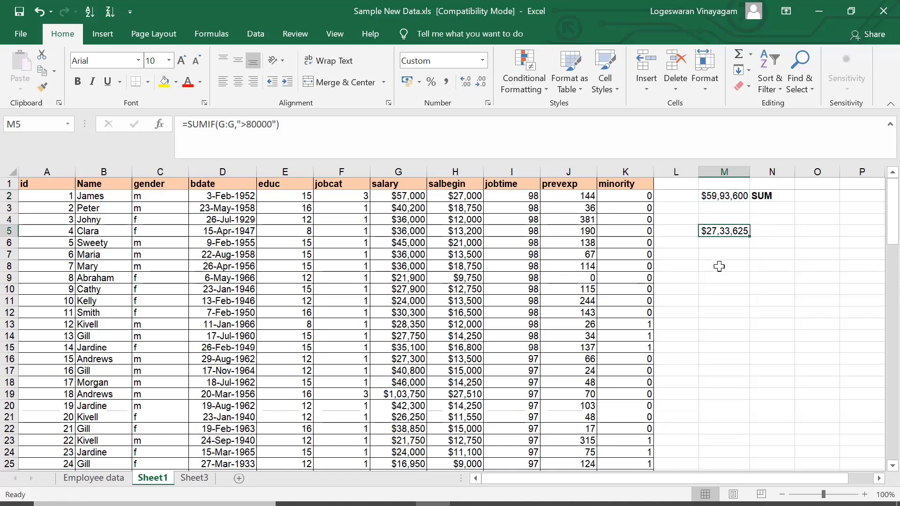
Label the conditional total by entering SUMIF in cell N5
click(767, 230)
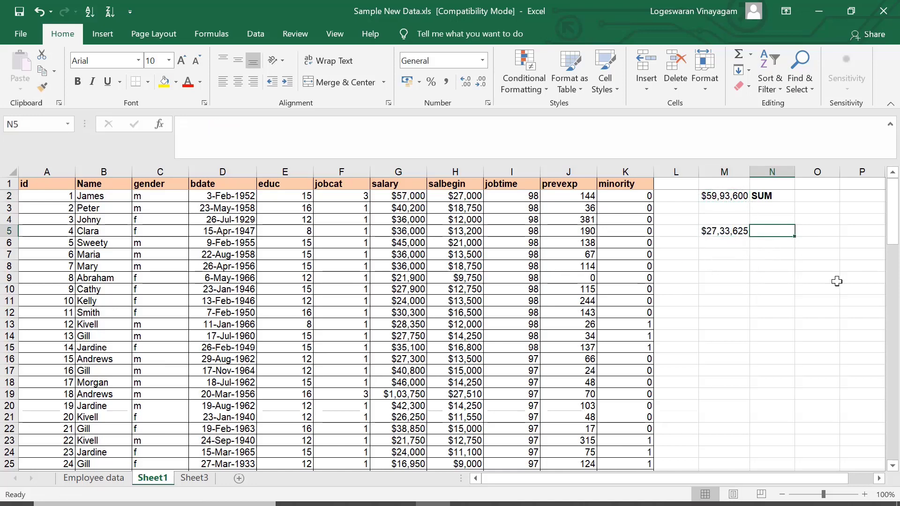
text(SUMIF)
key(Return)
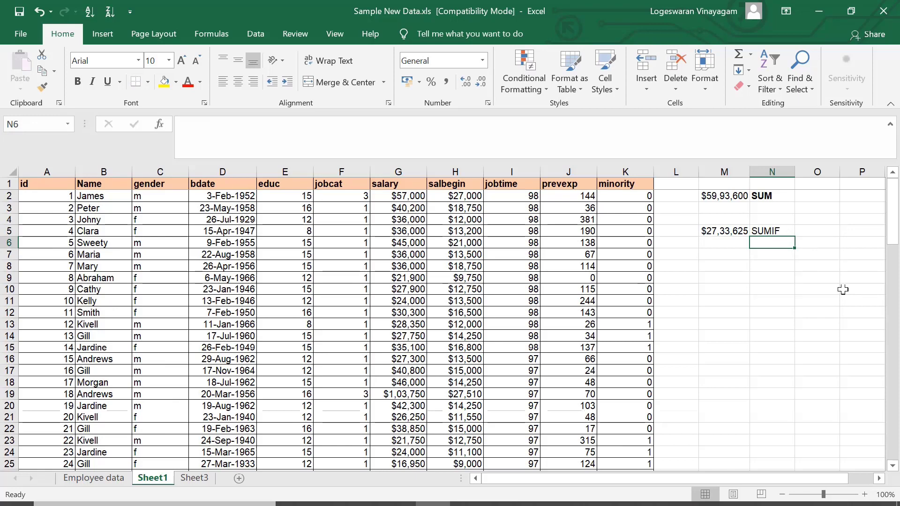
Copy the SUMIF formula from M5 to M6 and set the copy's criterion to ">100000"
key(Left)
key(Up)
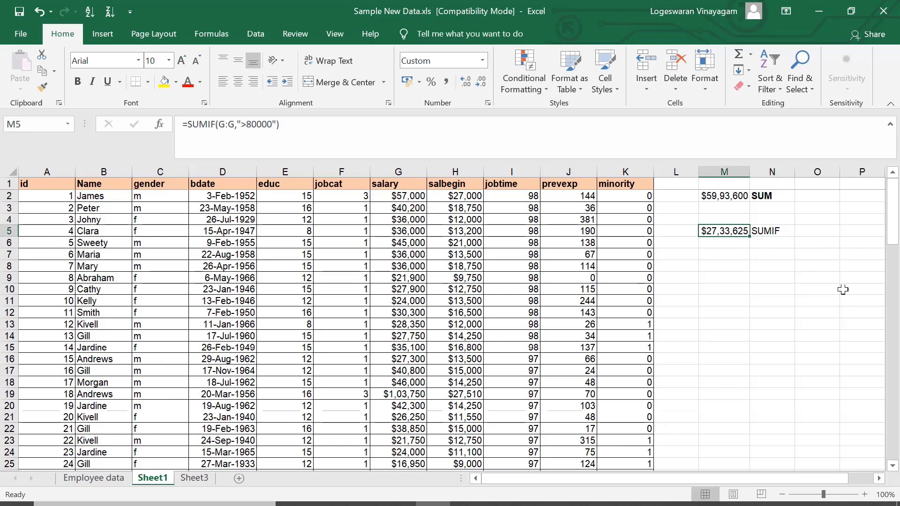
key(ctrl+c)
key(Down)
key(ctrl+v)
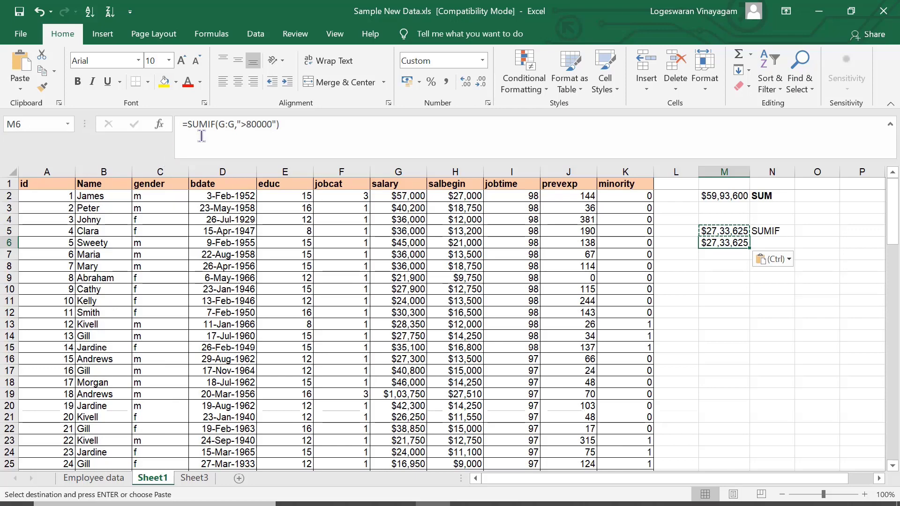
click(252, 125)
key(BackSpace)
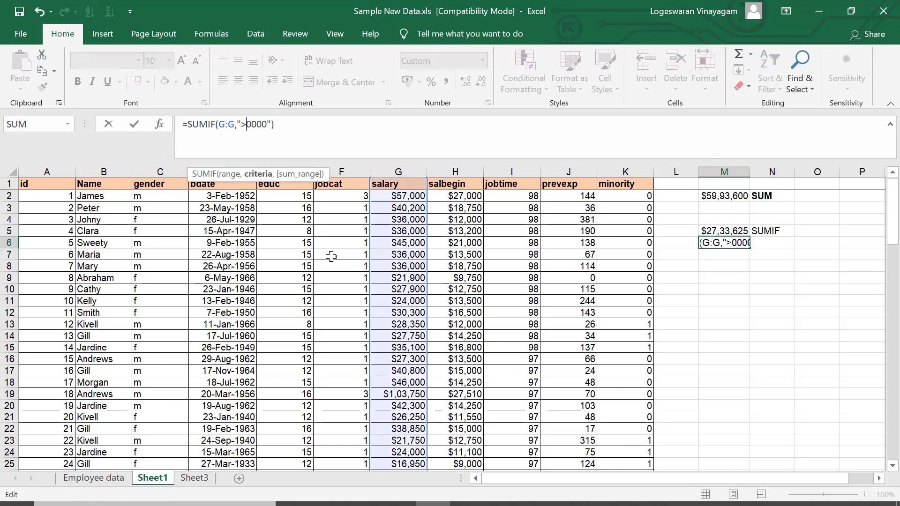
text(10)
key(Tab)
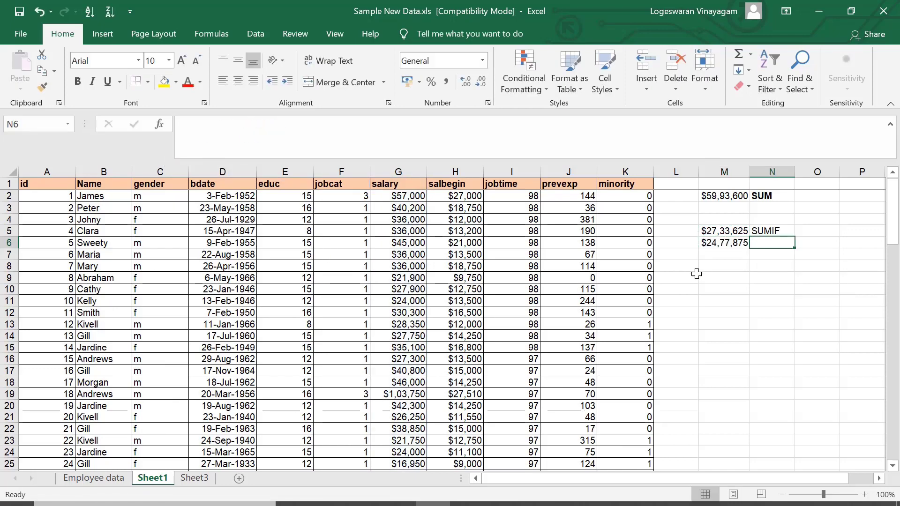
Copy the SUMIF label from N5 to N6 and make both labels bold
click(773, 231)
key(ctrl+c)
click(781, 243)
key(ctrl+v)
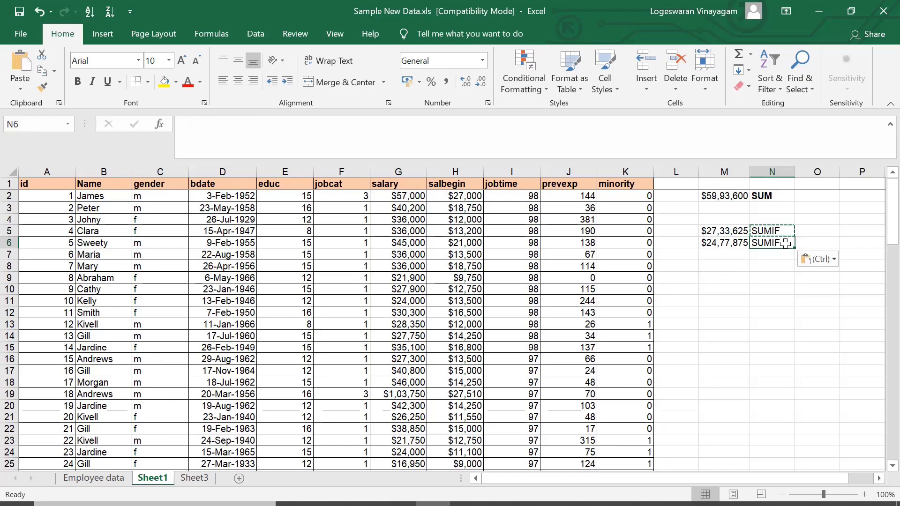
drag(779, 231, 782, 240)
key(Escape)
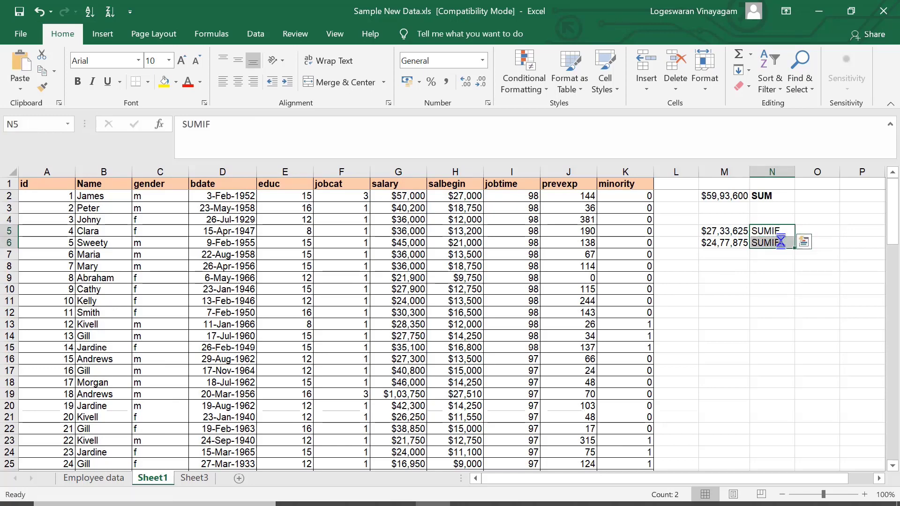
key(ctrl+b)
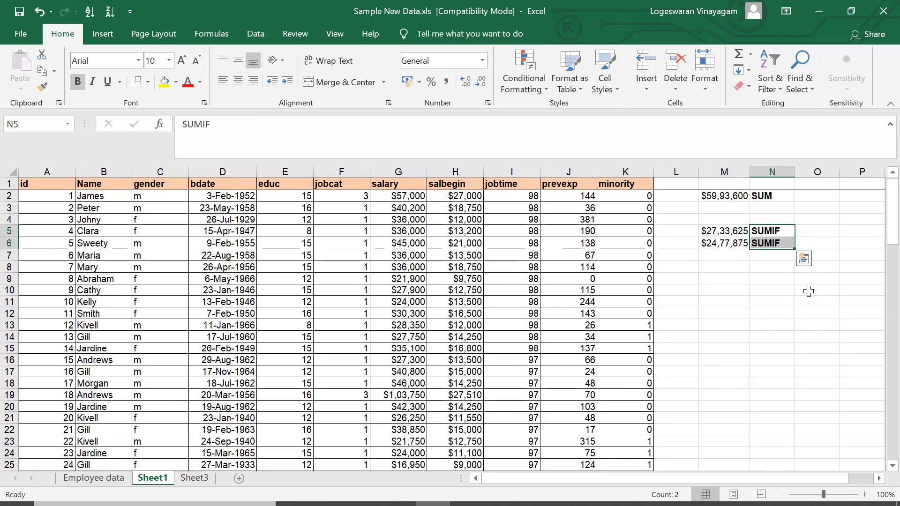
click(735, 258)
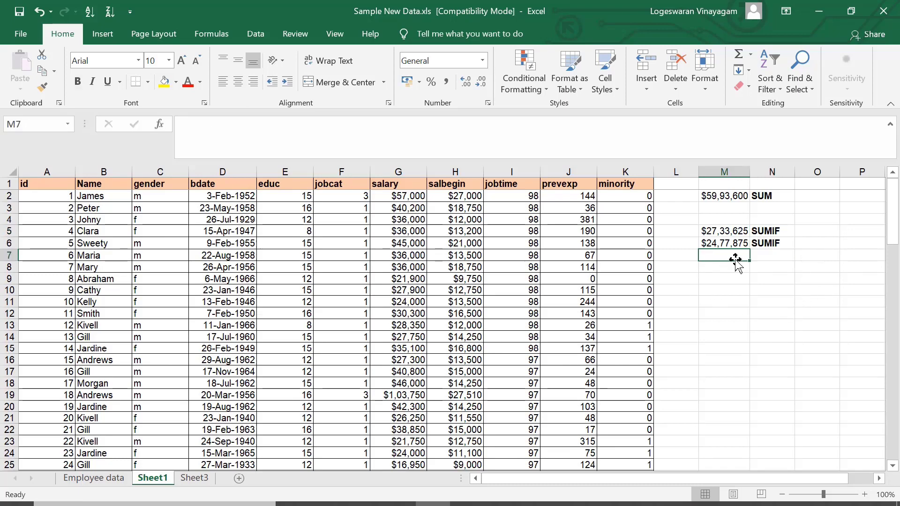
click(732, 243)
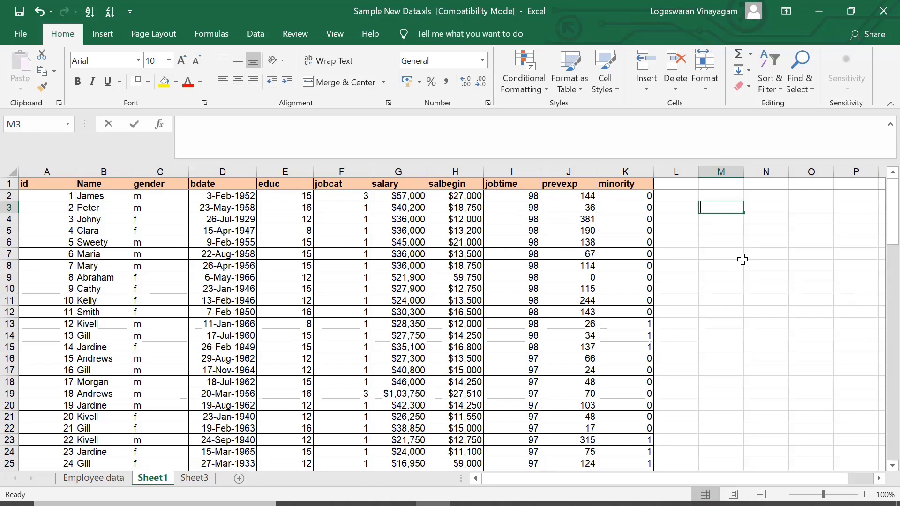
Enter an AVERAGE formula in M3 that averages the entire salary column G
text(=average)
key(Tab)
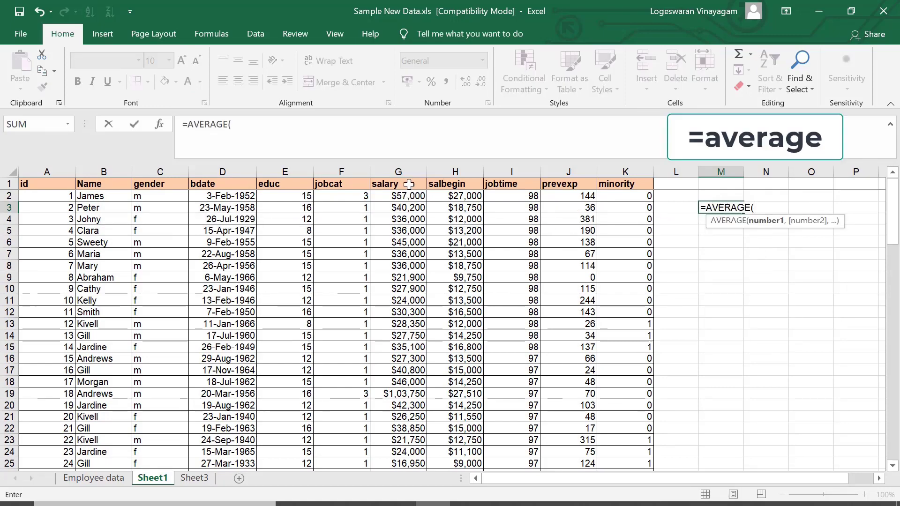
click(406, 170)
text())
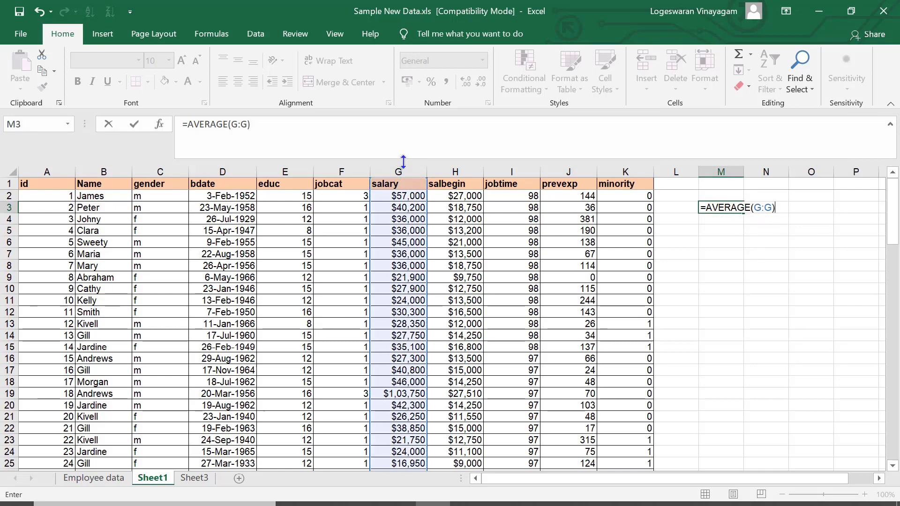
key(Return)
Label the salary average by entering AVERAGE in cell N3 and make the label bold
key(Up)
key(Right)
key(Right)
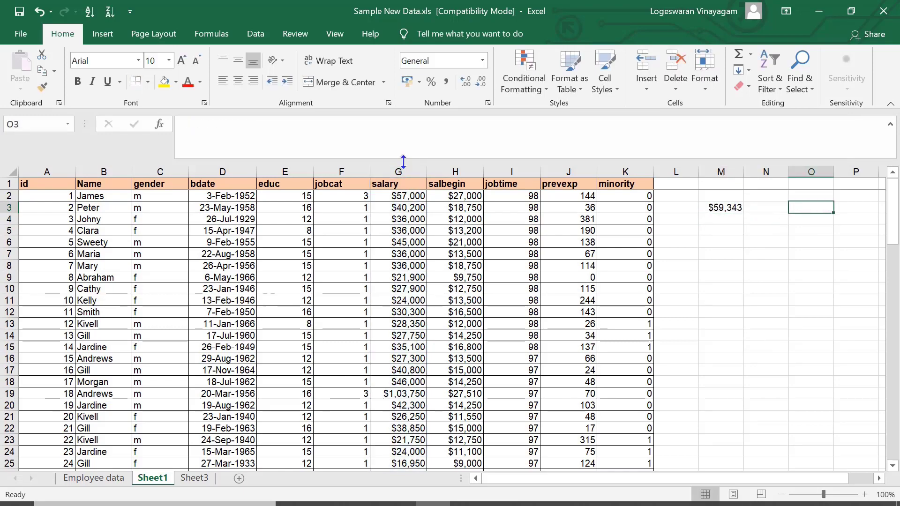
key(Left)
text(AVERAGE)
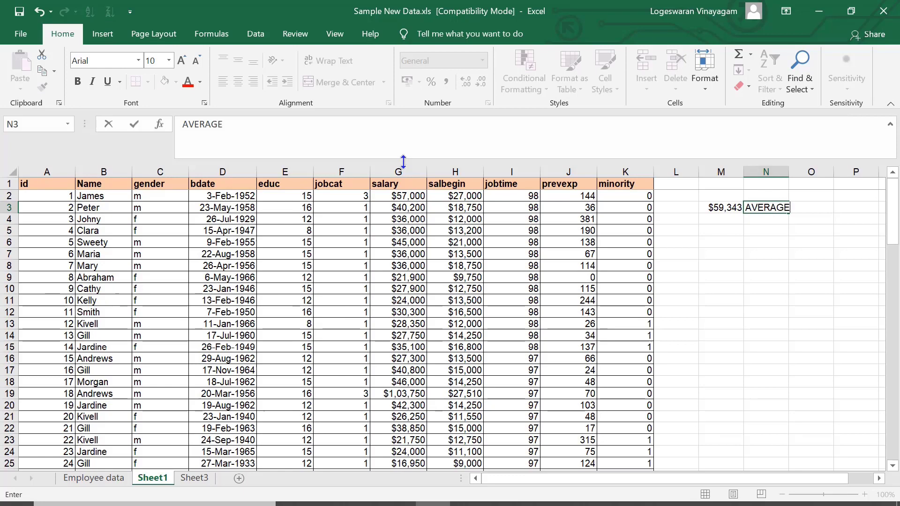
key(Tab)
key(Left)
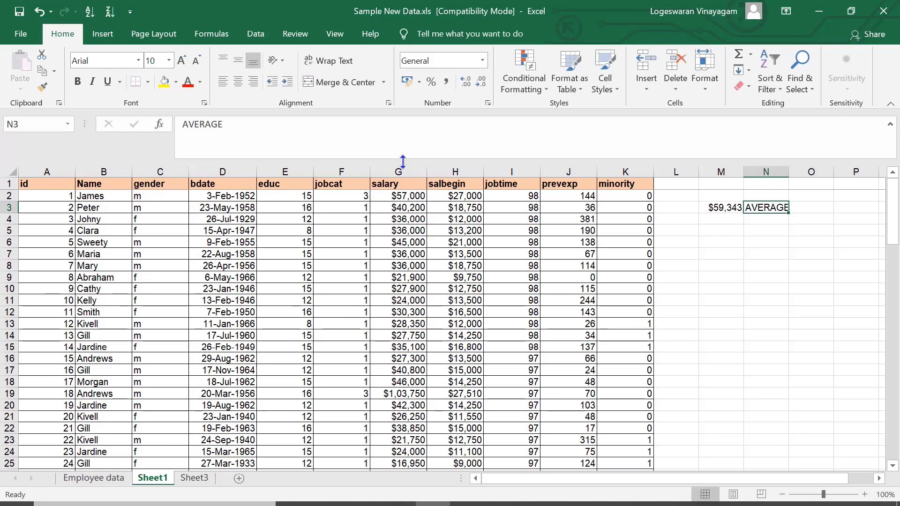
key(ctrl+b)
Enter an AVERAGEIF formula in M5 that averages the salaries in column G greater than 50000
key(Down)
key(Down)
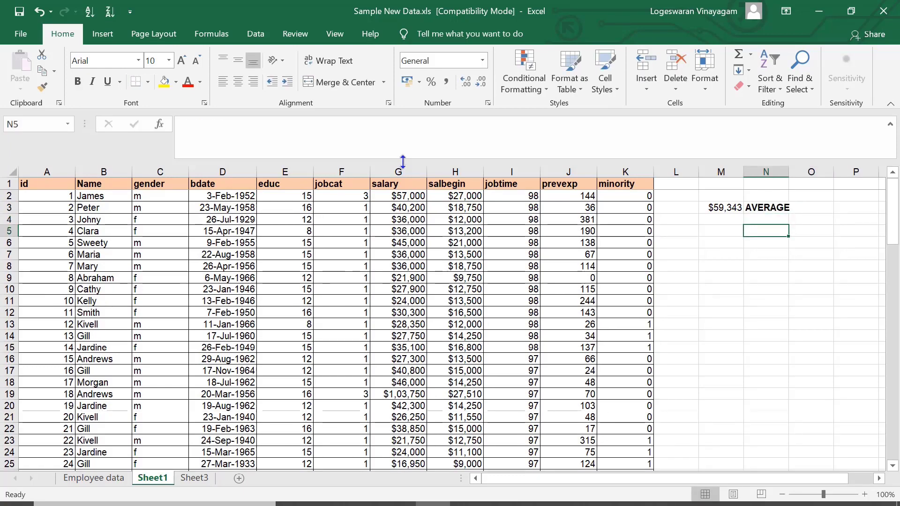
key(Left)
text(=average)
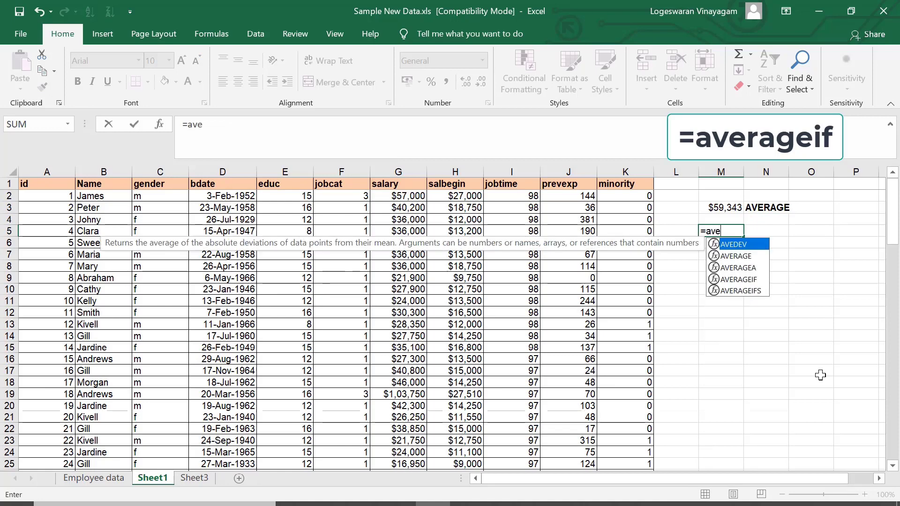
key(Down)
key(Down)
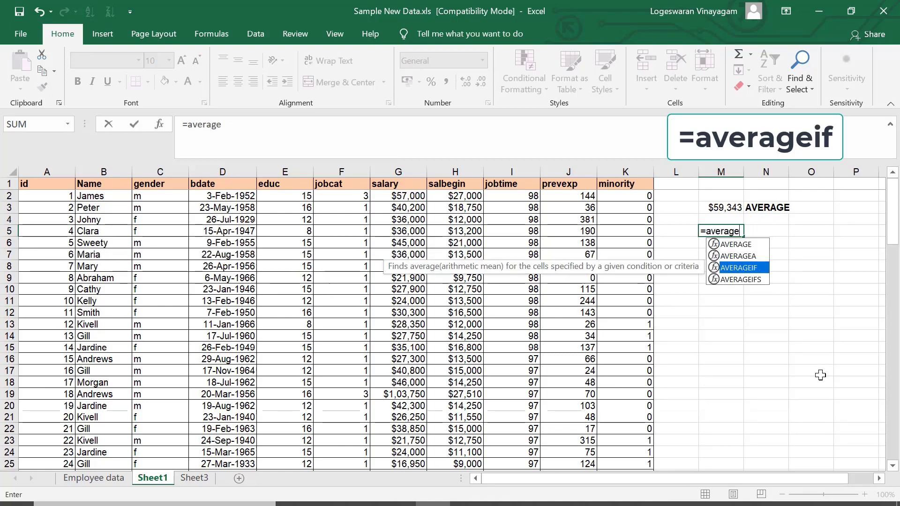
key(Tab)
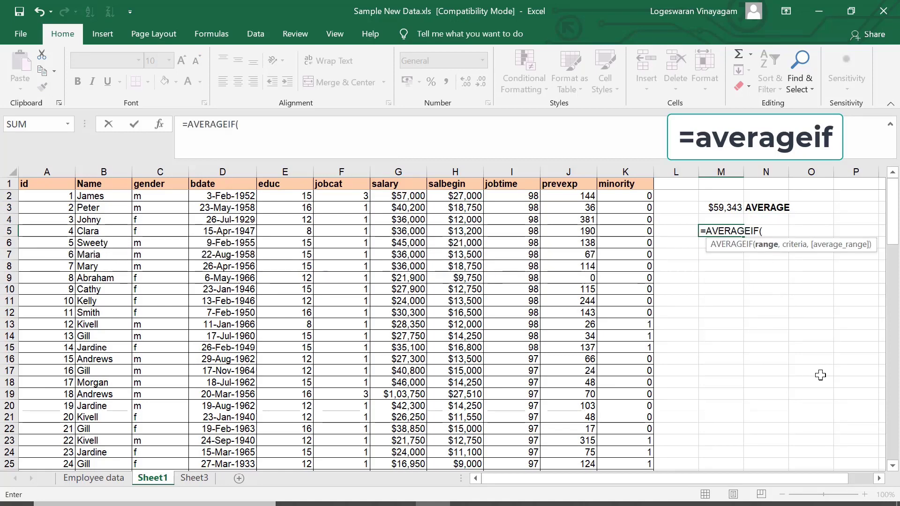
click(401, 171)
text(,)
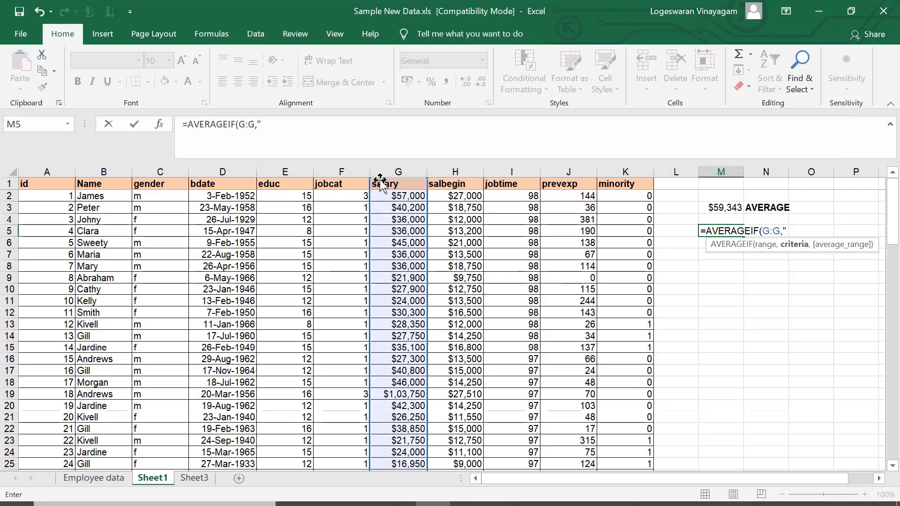
text(">50)
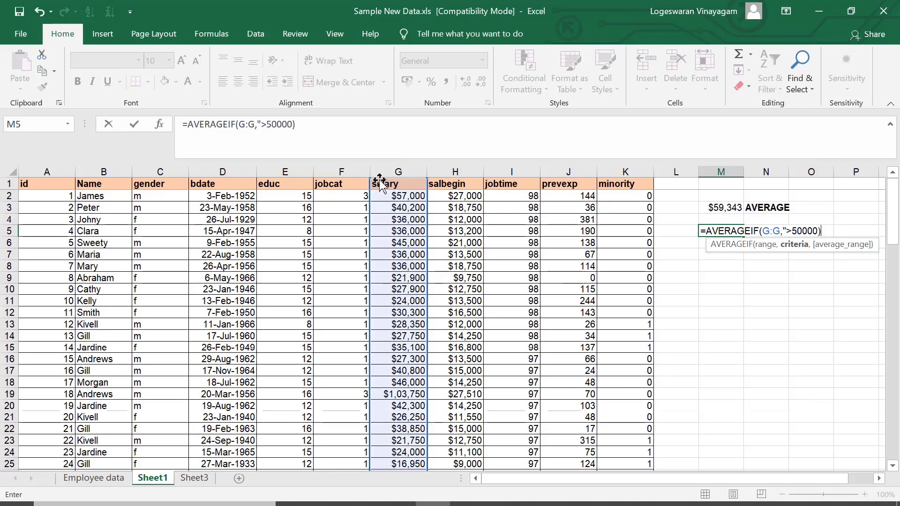
text(000"))
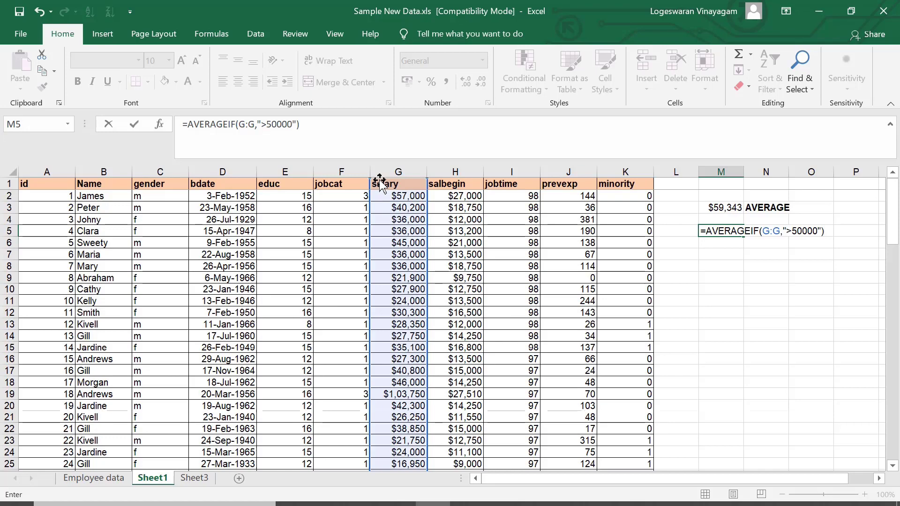
key(Return)
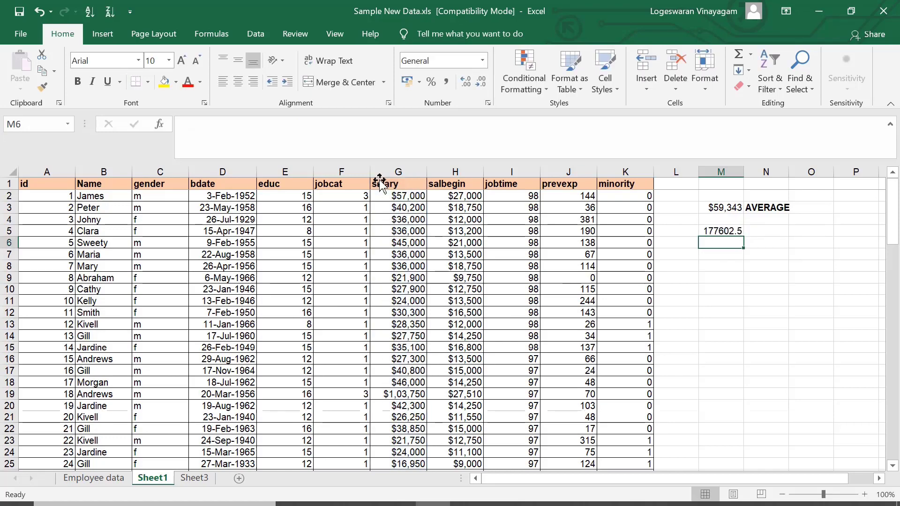
Copy the currency format of the salary average in M3 to the AVERAGEIF result in M5
click(725, 211)
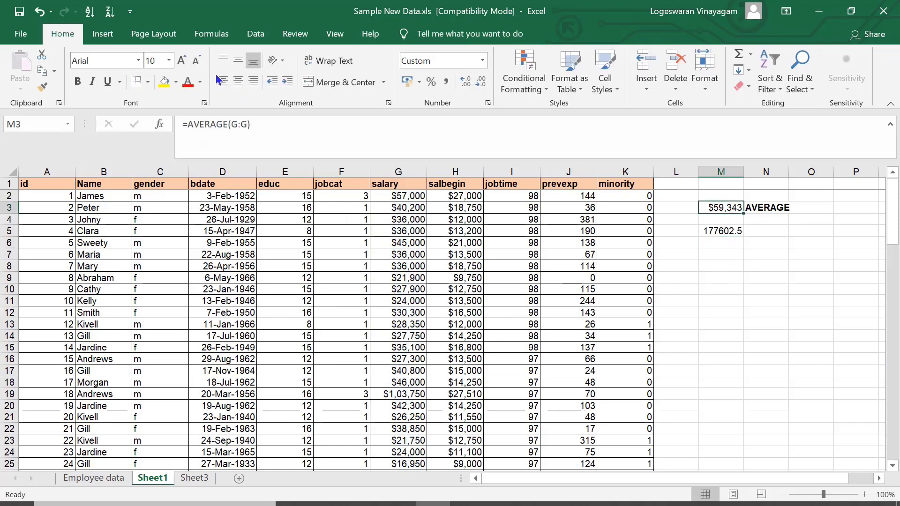
click(43, 86)
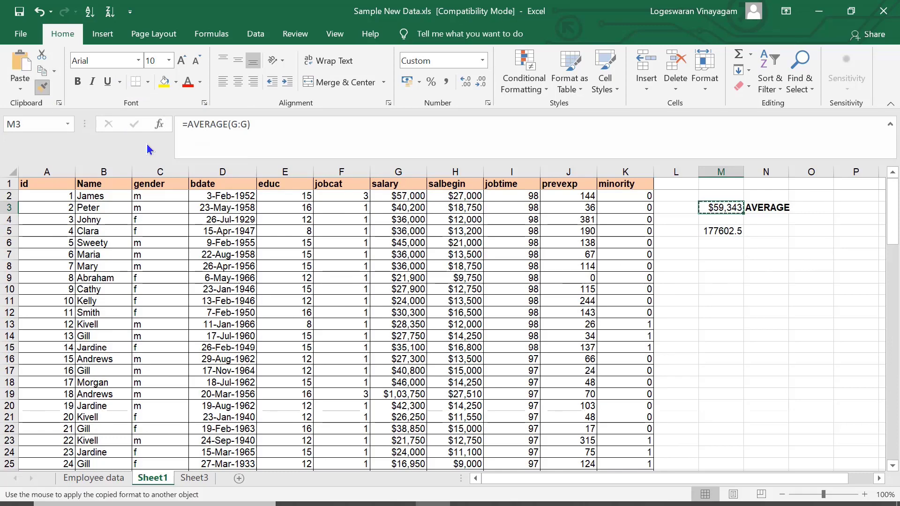
click(721, 231)
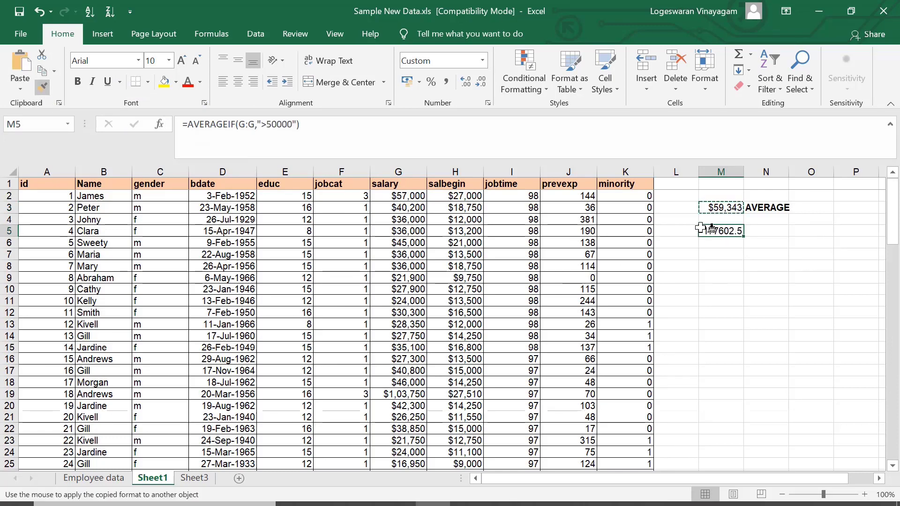
Copy the label in N3 to N5, change it to AVERAGEIF, and auto-fit the width of column N
click(770, 211)
key(ctrl+c)
click(768, 231)
key(ctrl+v)
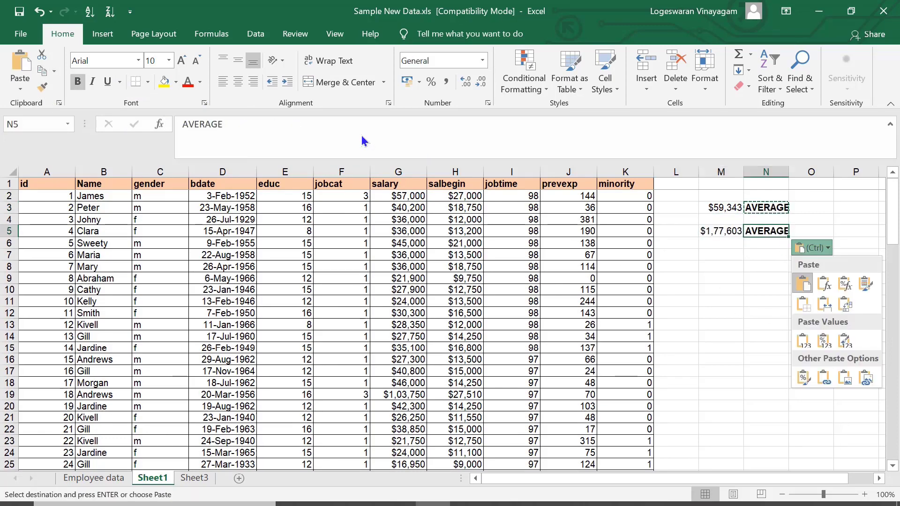
key(Escape)
key(Escape)
click(330, 134)
text(IF)
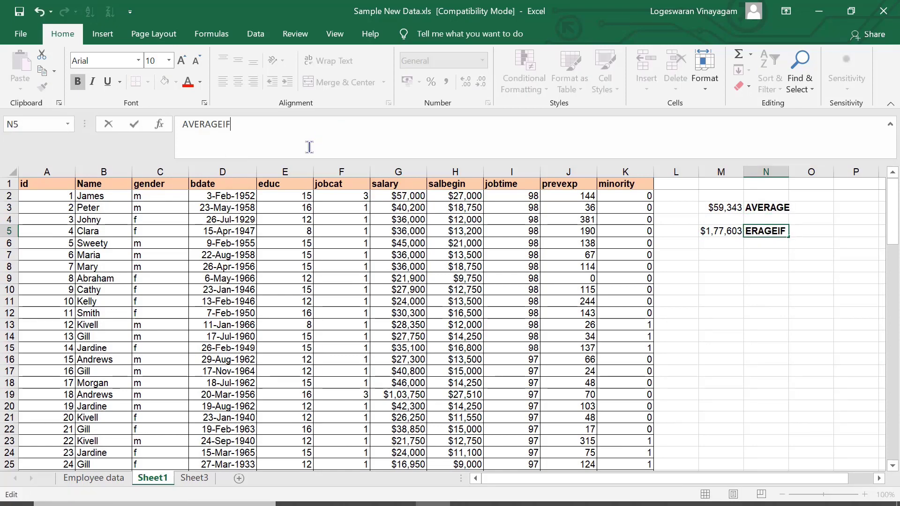
key(Return)
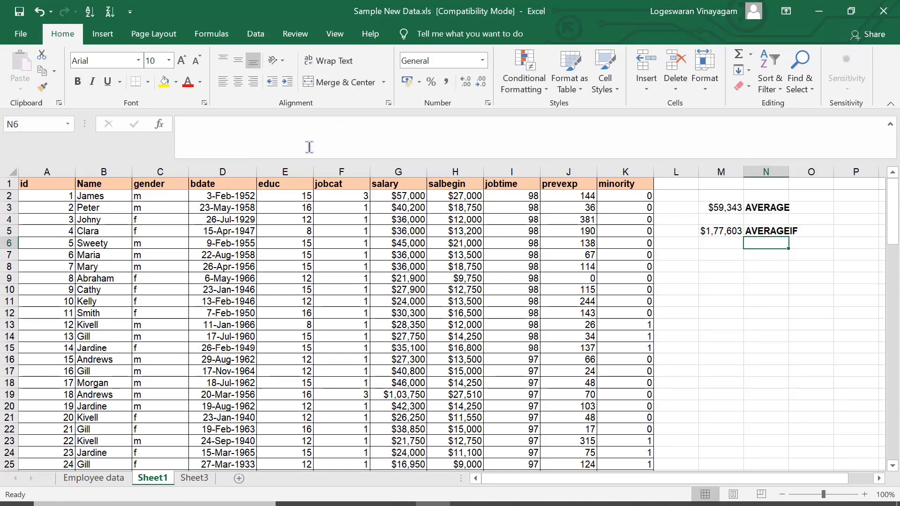
double_click(793, 173)
Enter an AVERAGEIF formula in M7 that averages the salaries in column G greater than 100000
click(723, 255)
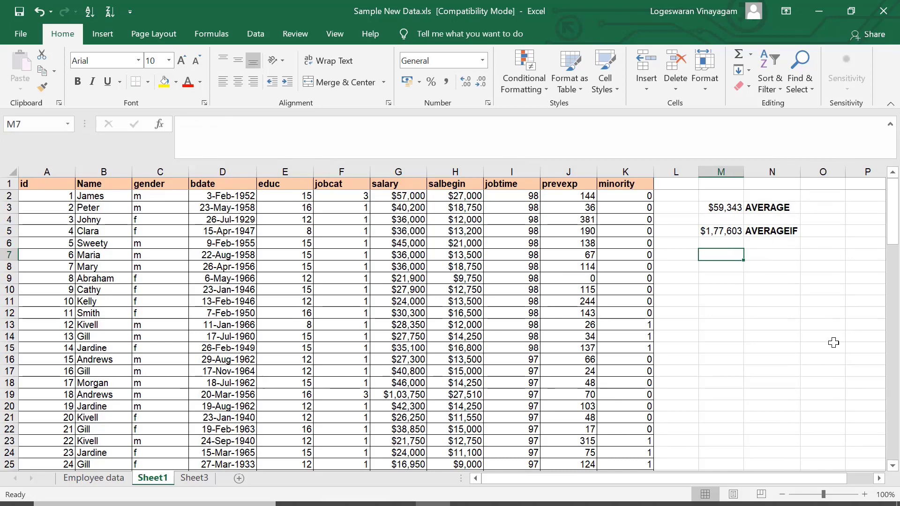
text(=averag)
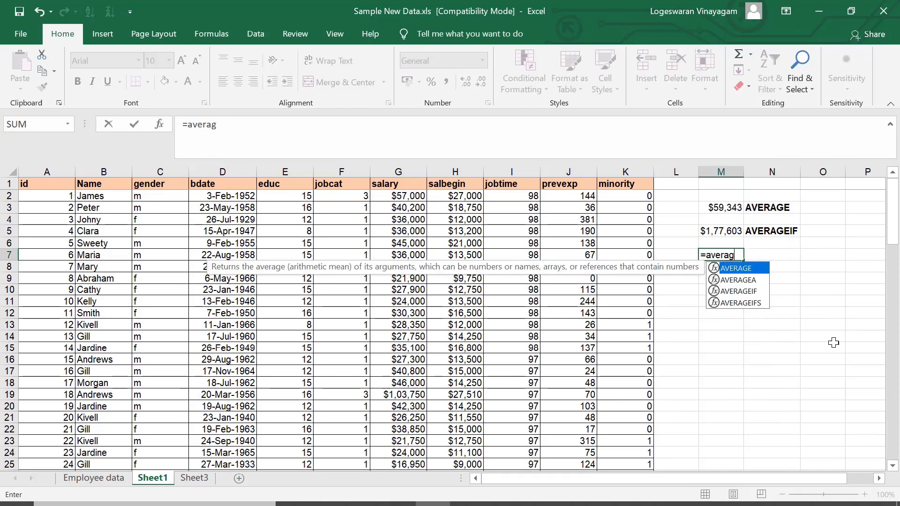
text(ei)
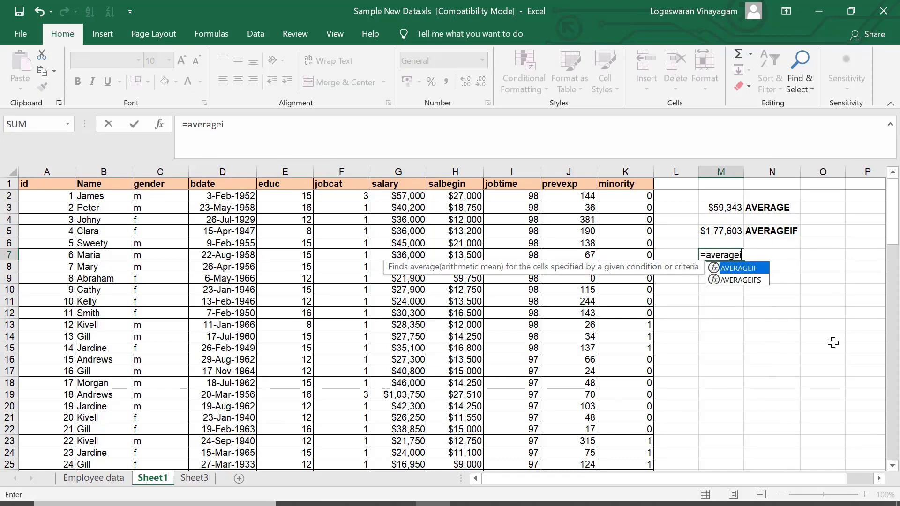
text(f)
key(Tab)
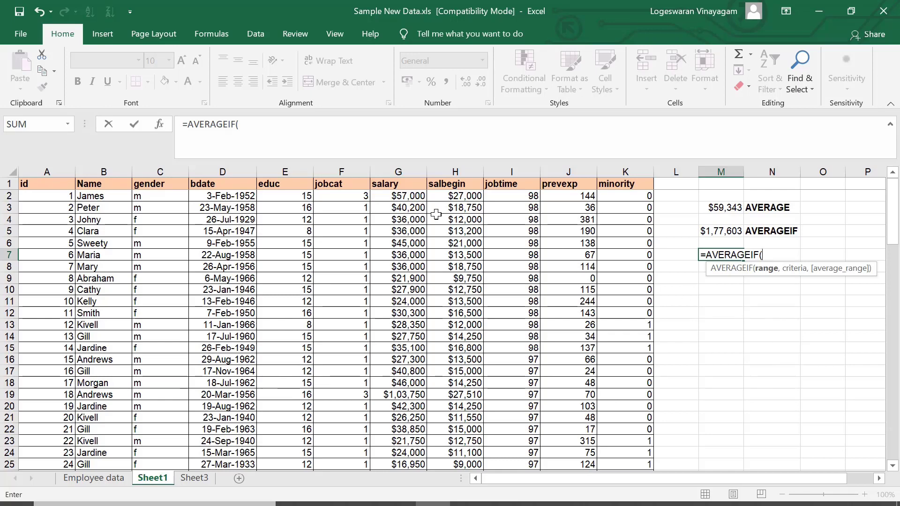
click(406, 167)
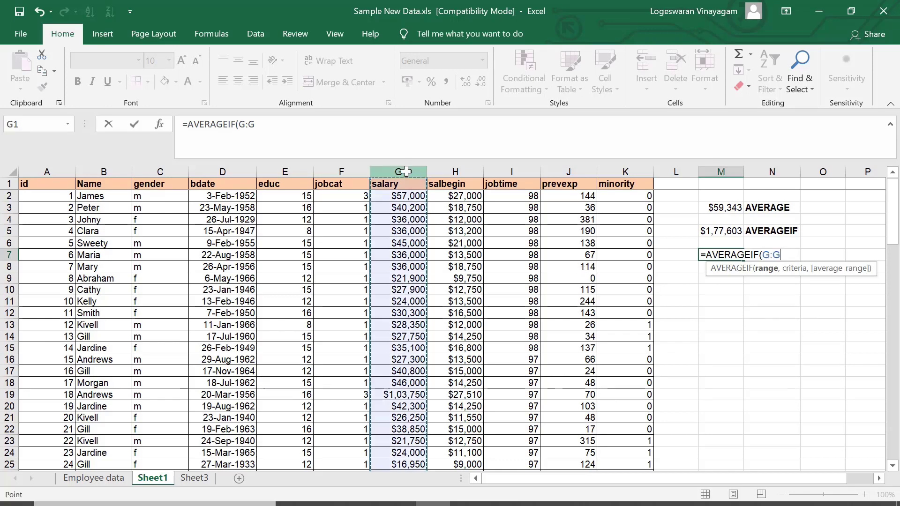
text(,">100000)
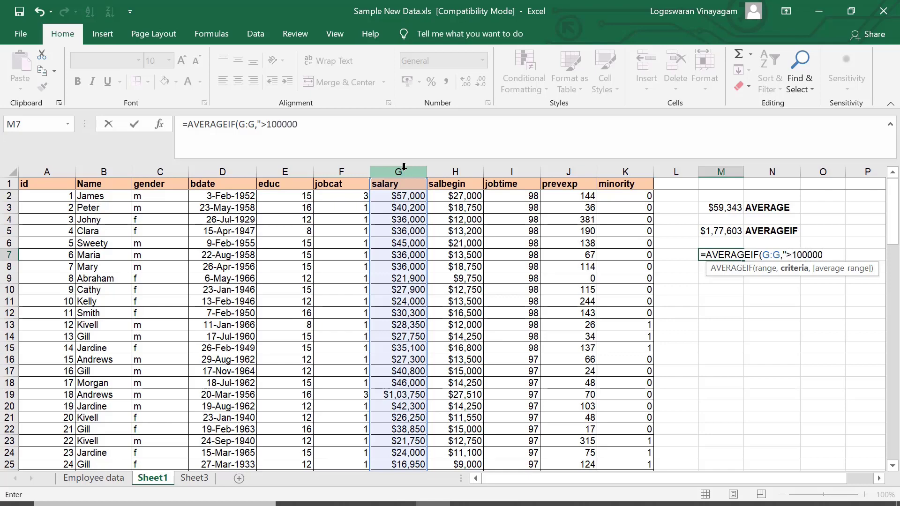
text())
key(Return)
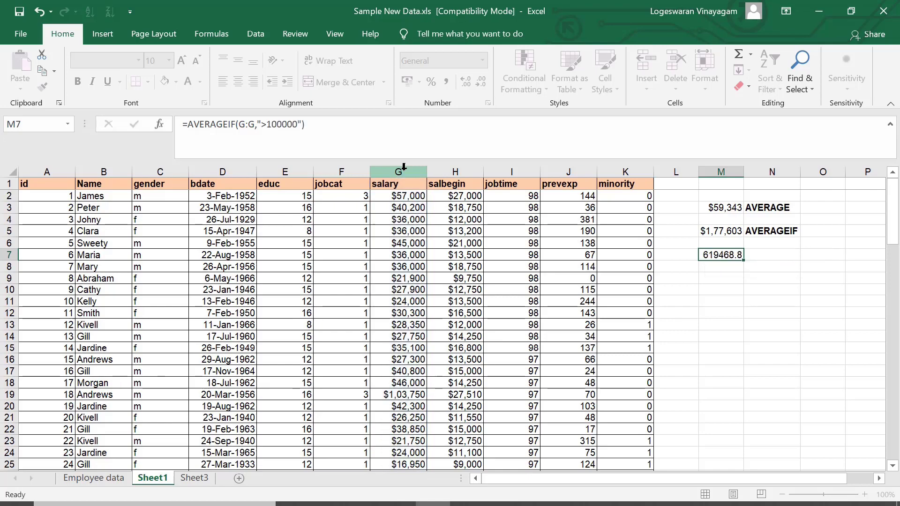
Copy the currency format from M5 to M7 and auto-fit the width of column M
click(711, 230)
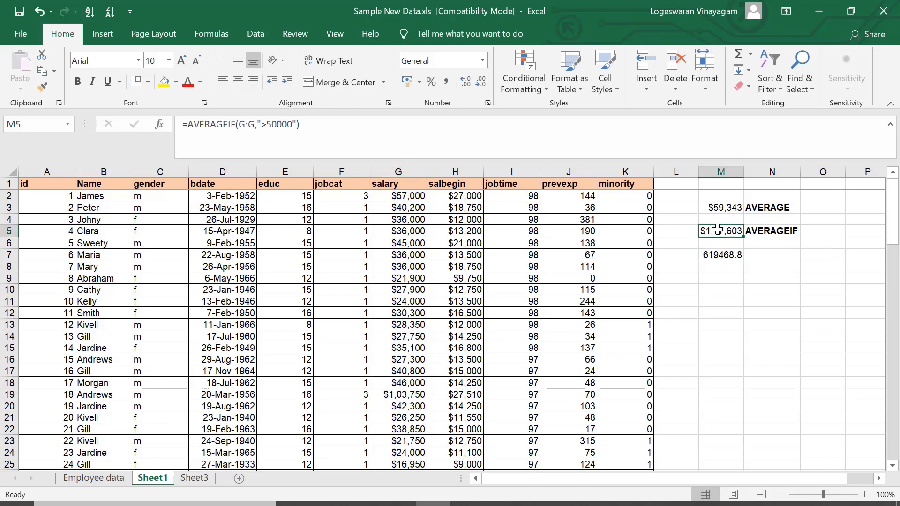
click(42, 86)
click(719, 256)
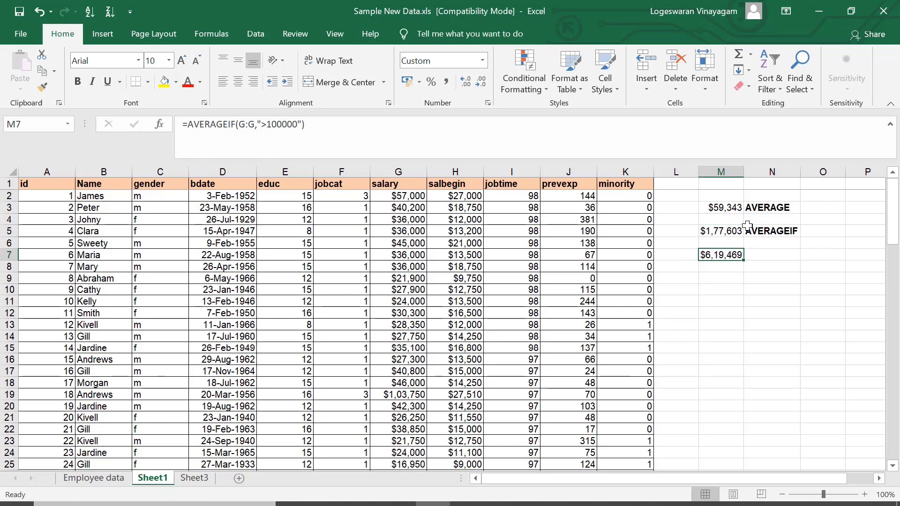
double_click(741, 169)
Copy the AVERAGEIF label from N5 to N7
click(776, 231)
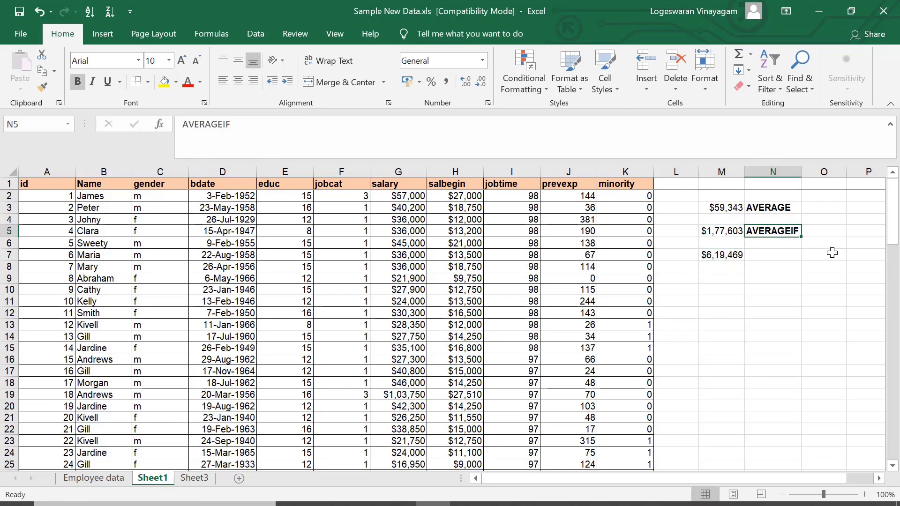
key(ctrl+c)
click(781, 257)
key(Return)
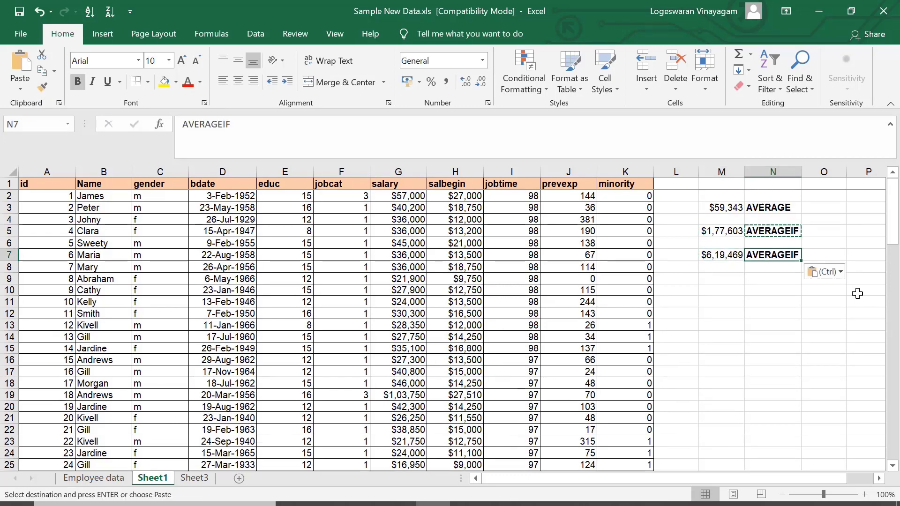
Begin an AVERAGEIFS formula in M11 with salaries G2:G101 as the average range and gender C2:C101 matching "m" as the first condition
click(722, 301)
text(=ave)
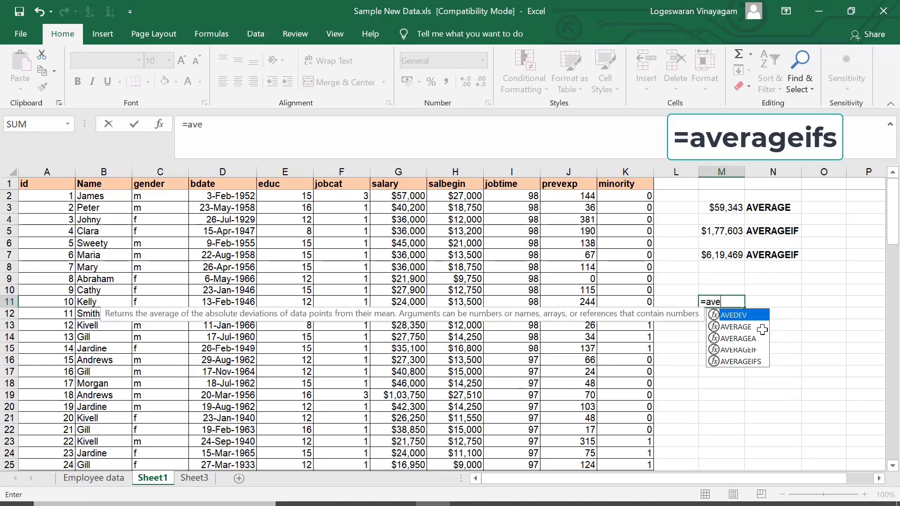
text(rageifs)
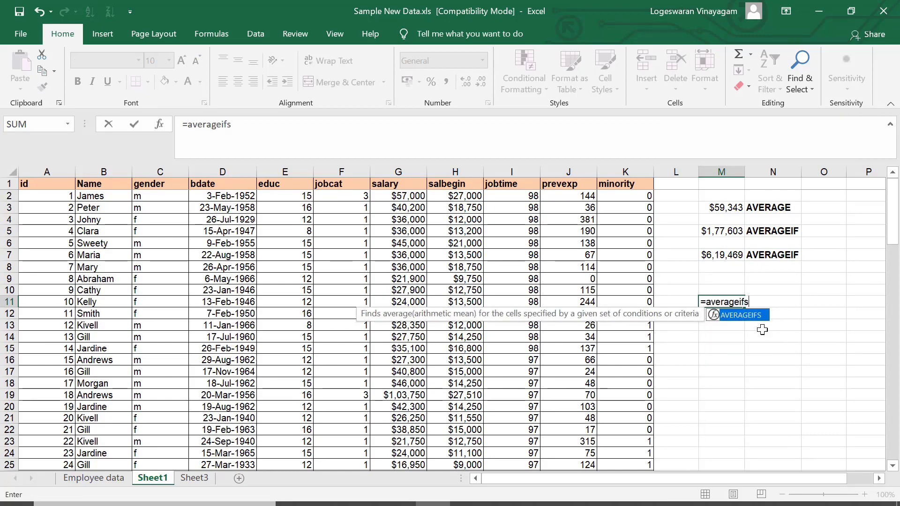
key(Tab)
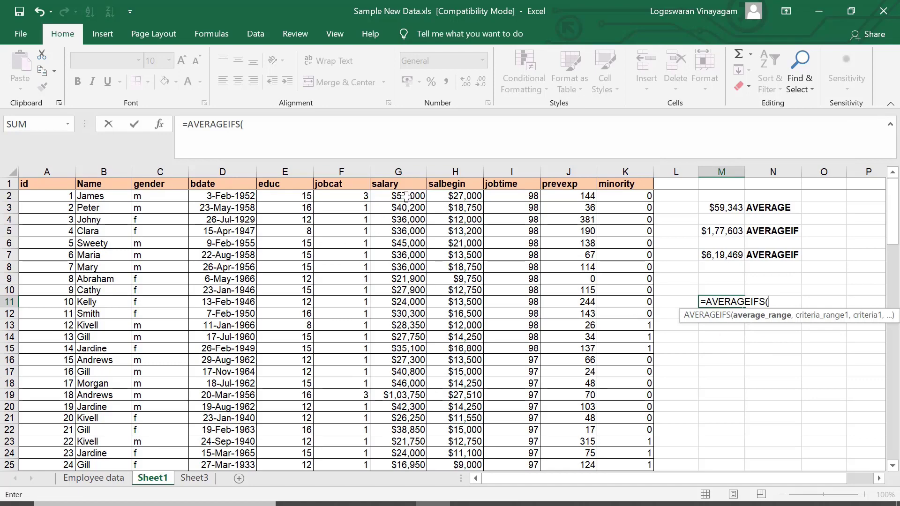
drag(407, 196, 408, 443)
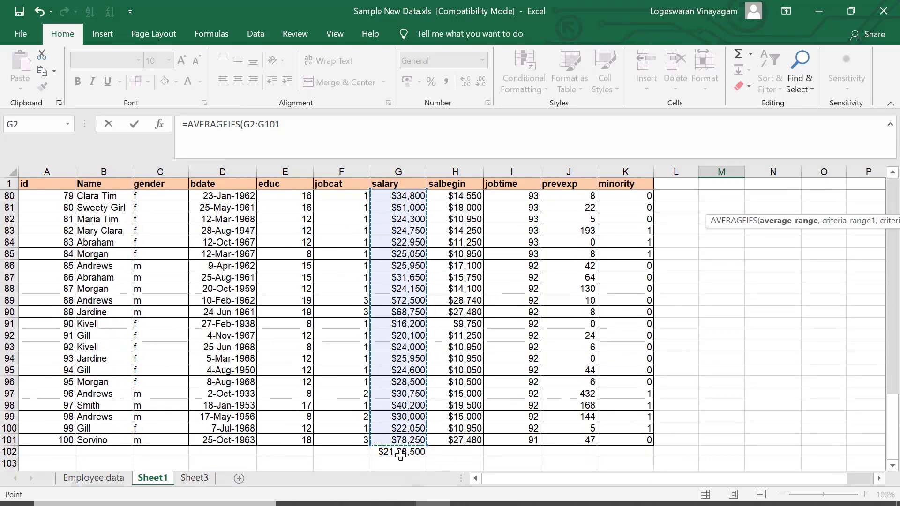
text(,)
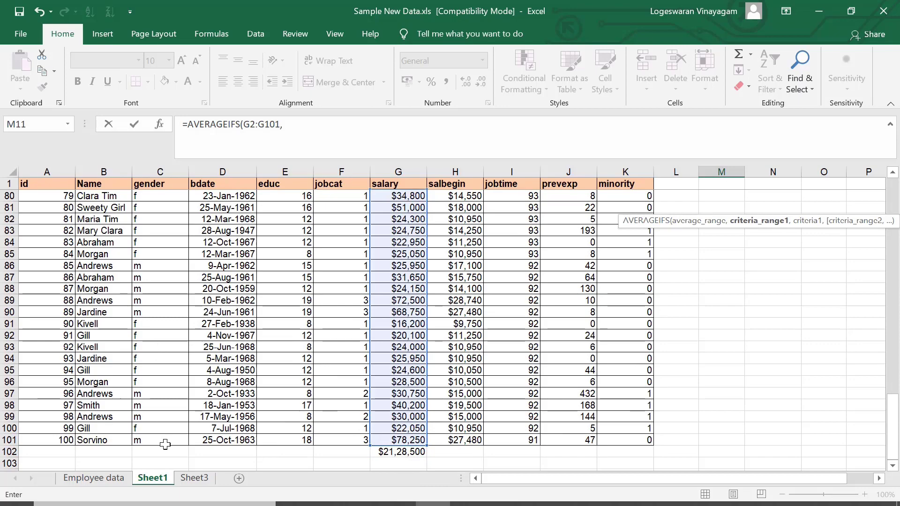
drag(165, 445, 161, 156)
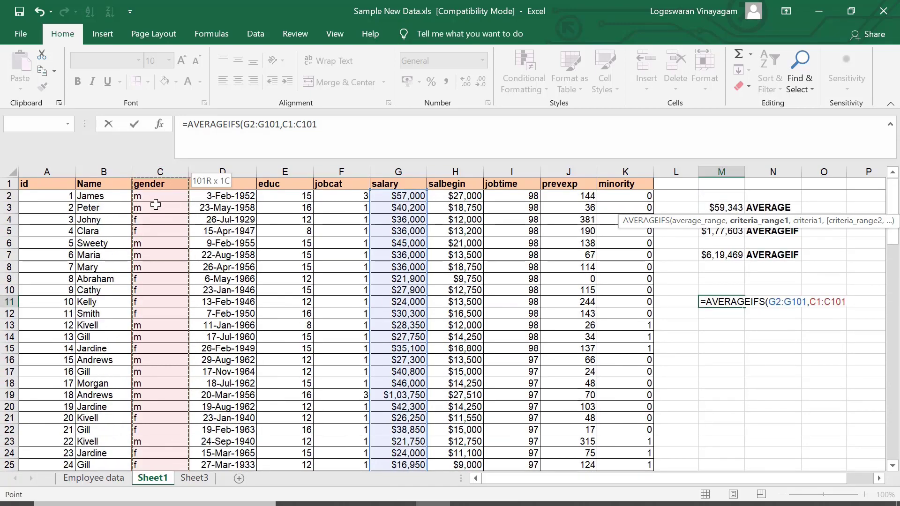
drag(156, 205, 154, 197)
text(,)
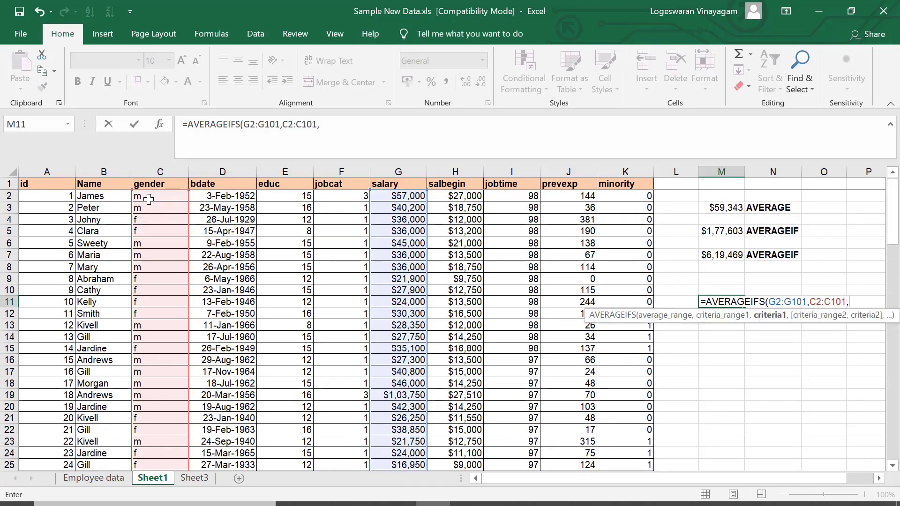
text("m")
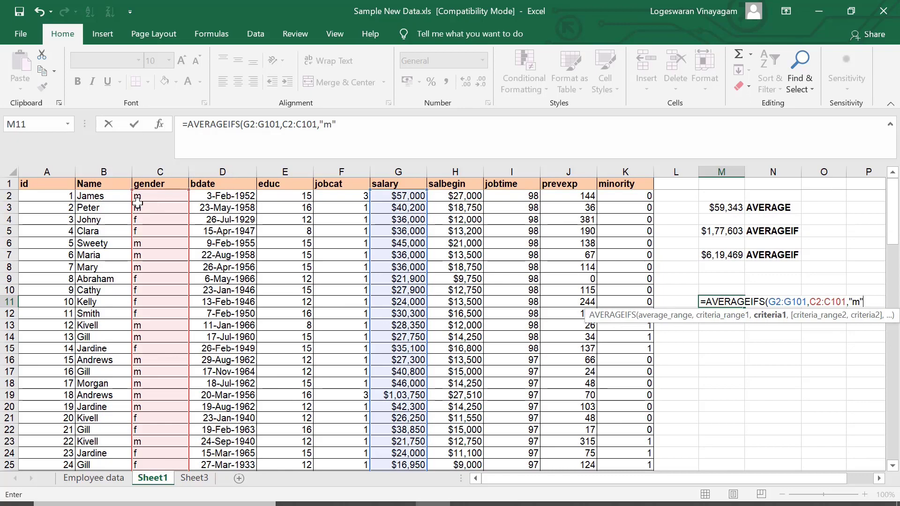
text(,)
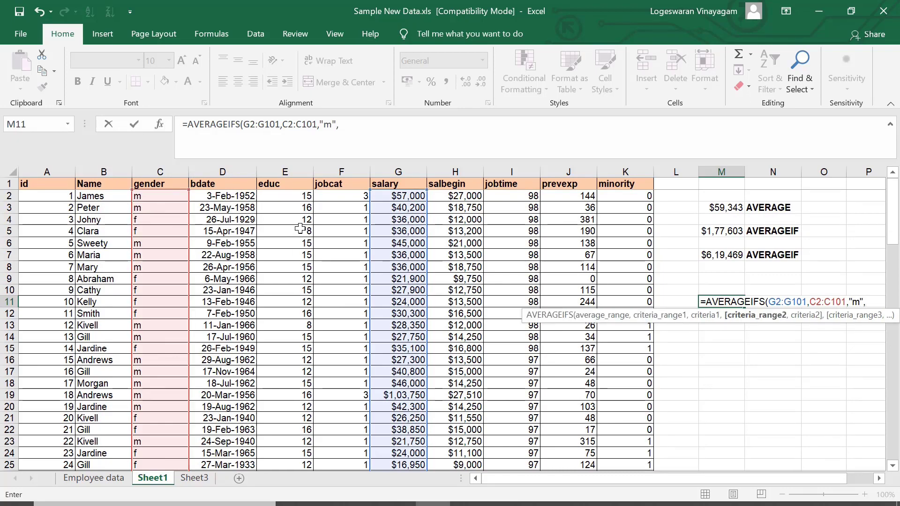
Complete the AVERAGEIFS formula in M11 with education range E2:E101 matching "15" as the second condition
drag(294, 196, 294, 442)
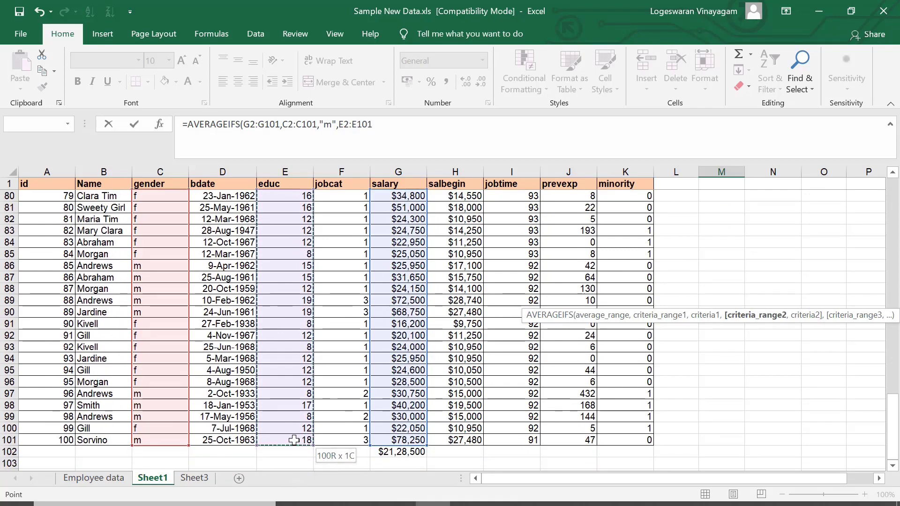
text(,)
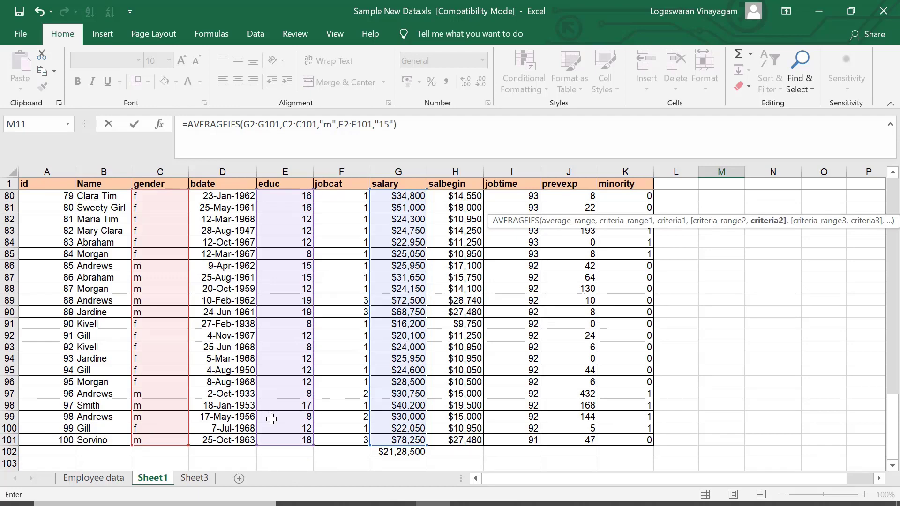
text("15"))
key(Return)
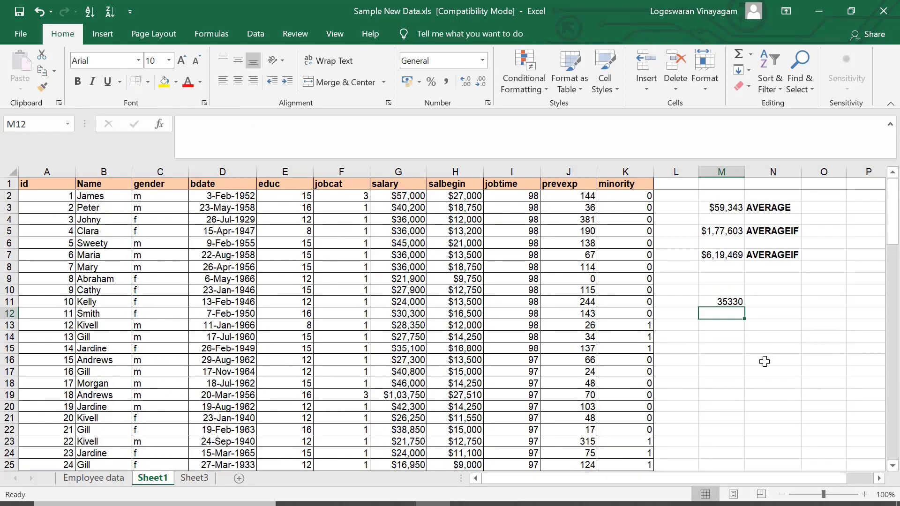
Copy the AVERAGEIF label from N7 to N11 and change it to AVERAGEIFS
click(720, 304)
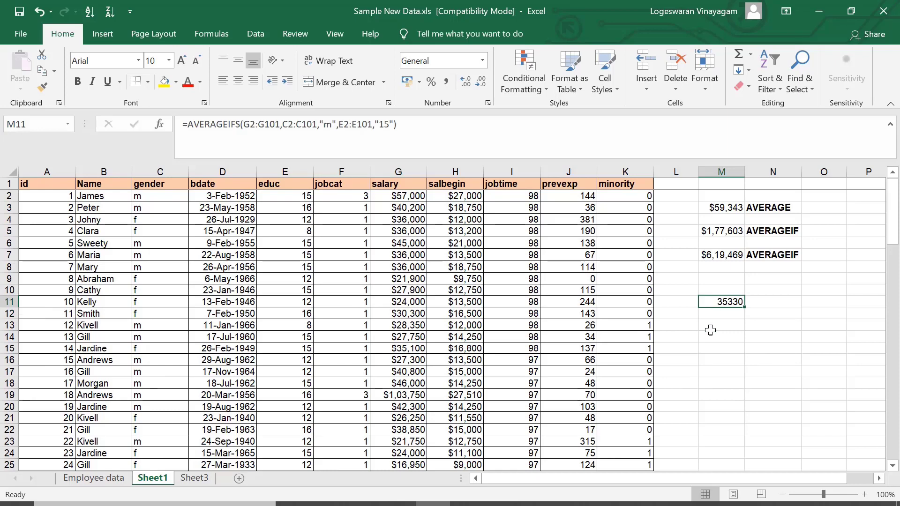
click(778, 254)
key(ctrl+c)
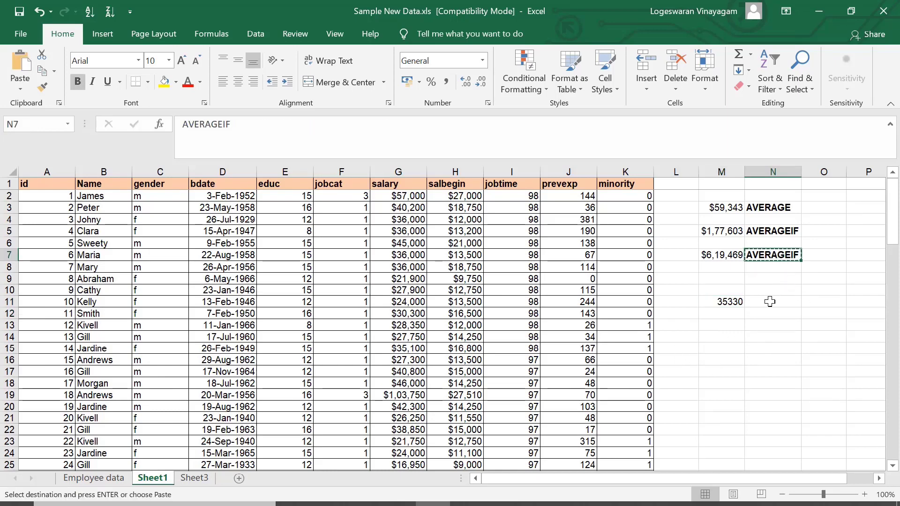
click(770, 302)
key(ctrl+v)
click(271, 133)
text(S)
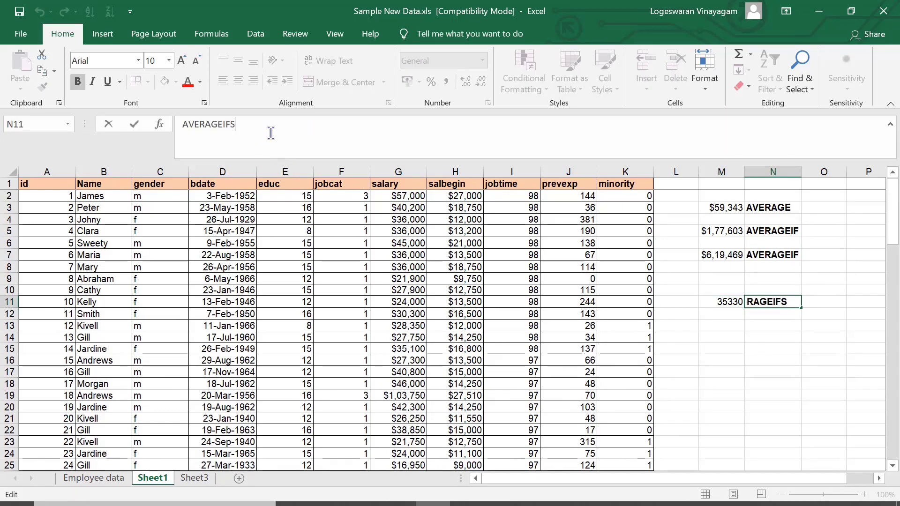
key(Tab)
Copy the currency format from M7 to the AVERAGEIFS result in M11
click(715, 256)
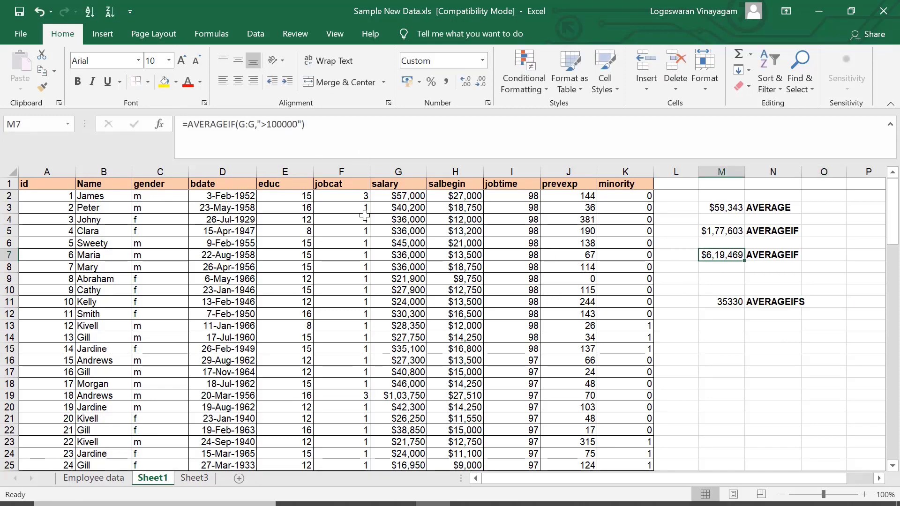
click(42, 88)
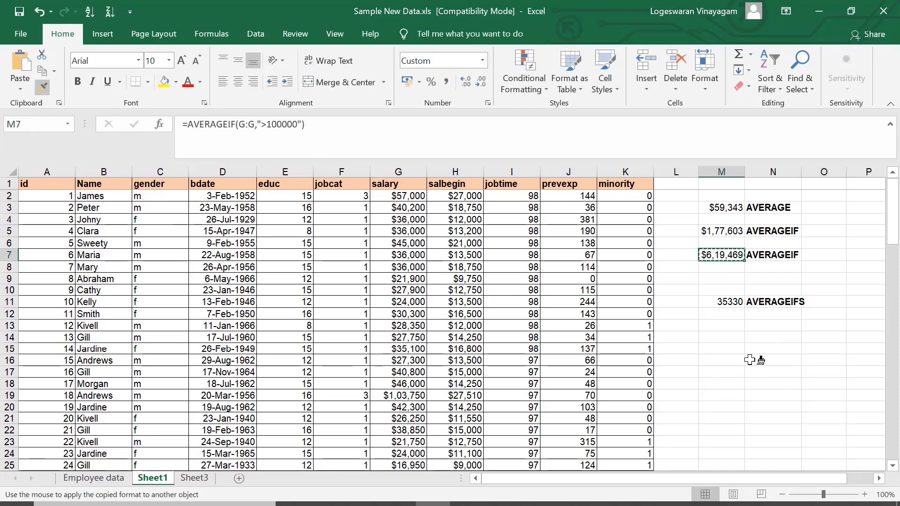
click(708, 301)
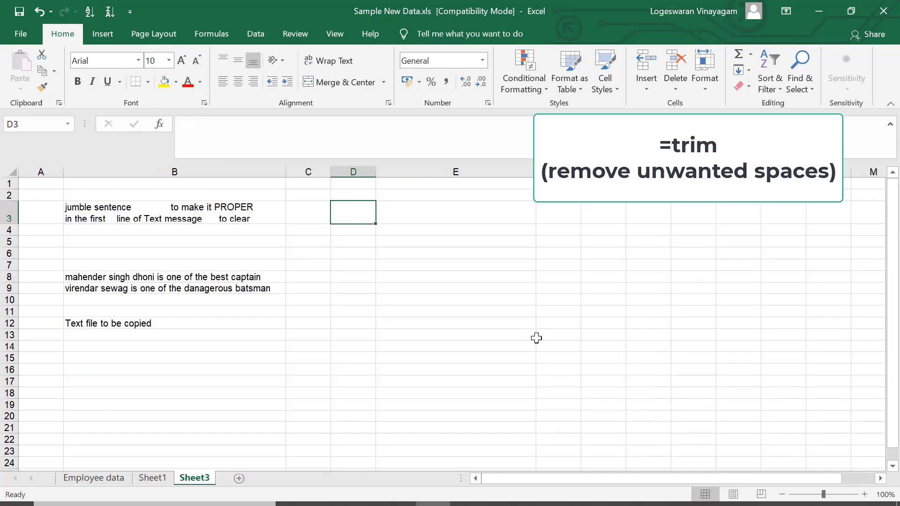
Enter a TRIM formula in D3 for the text in B3 and widen column D to fit its contents
text(=tri)
key(Tab)
key(Left)
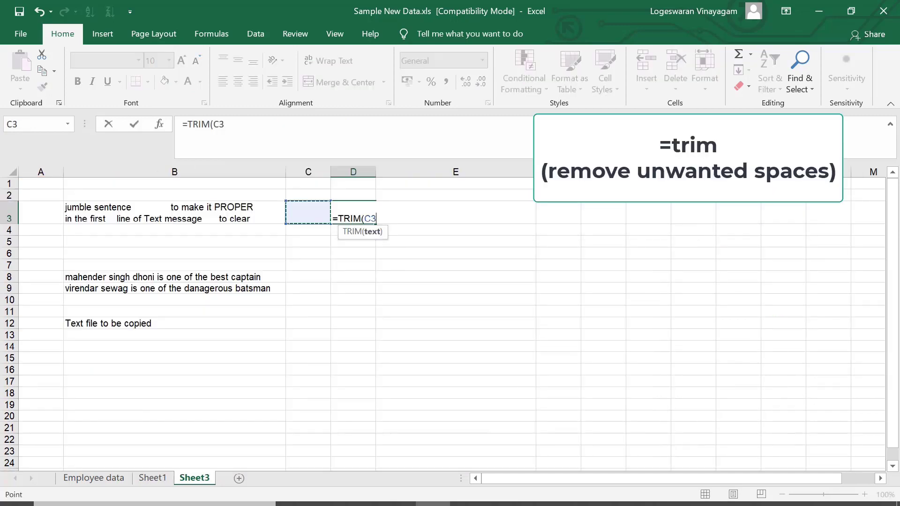
key(Left)
key(Return)
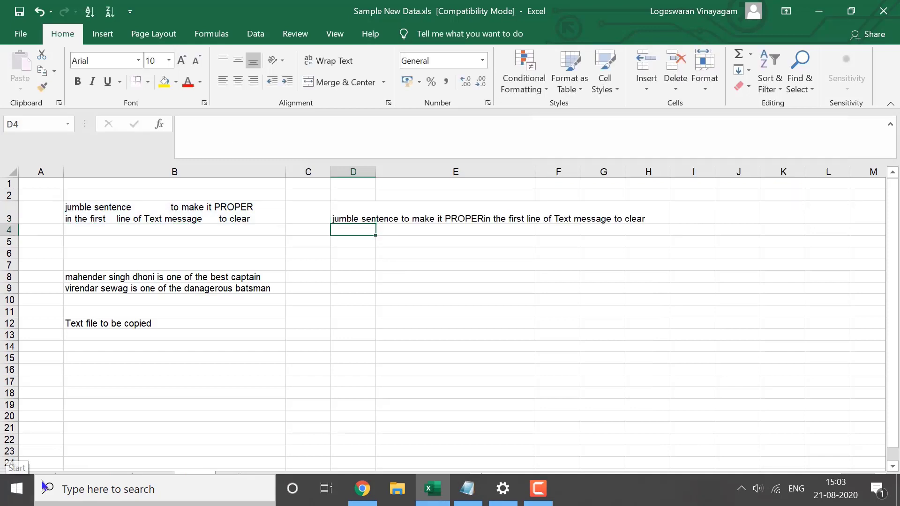
double_click(373, 173)
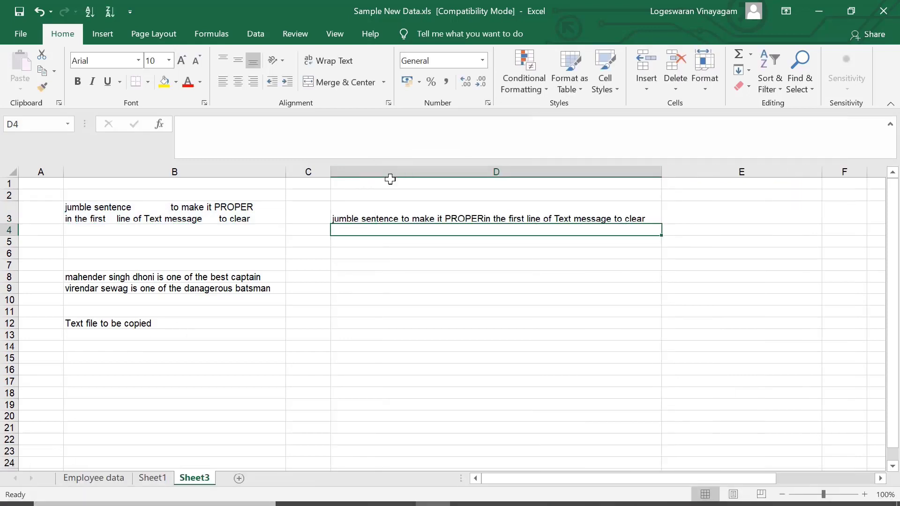
Copy the TRIM result from D3 and paste it into D4 as values only
click(436, 215)
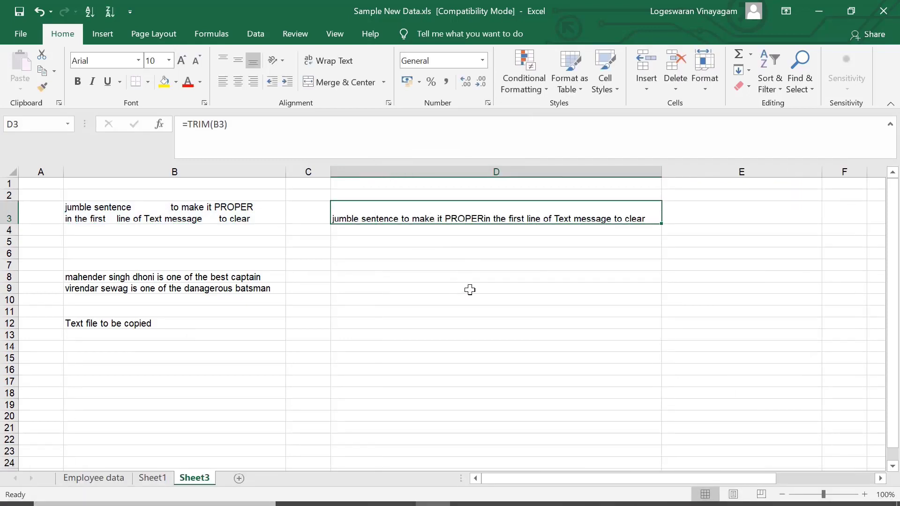
key(ctrl+c)
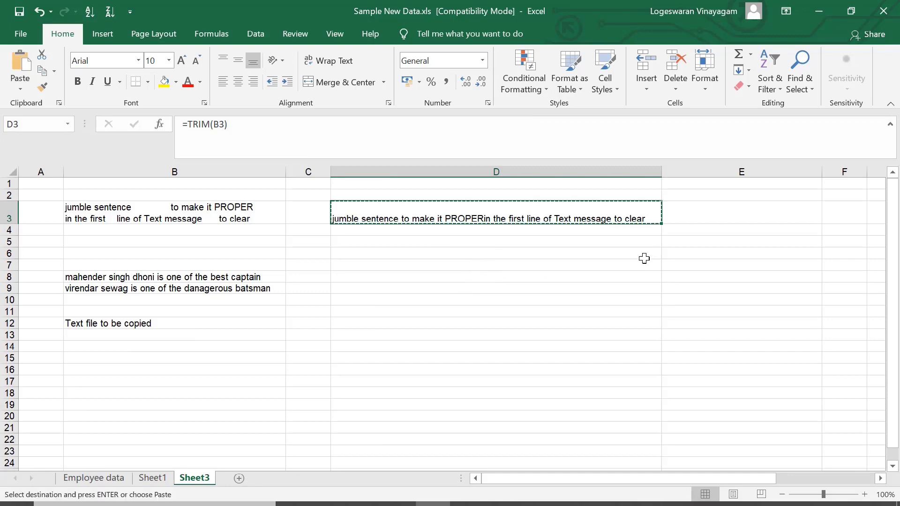
click(568, 232)
right_click(569, 233)
click(603, 239)
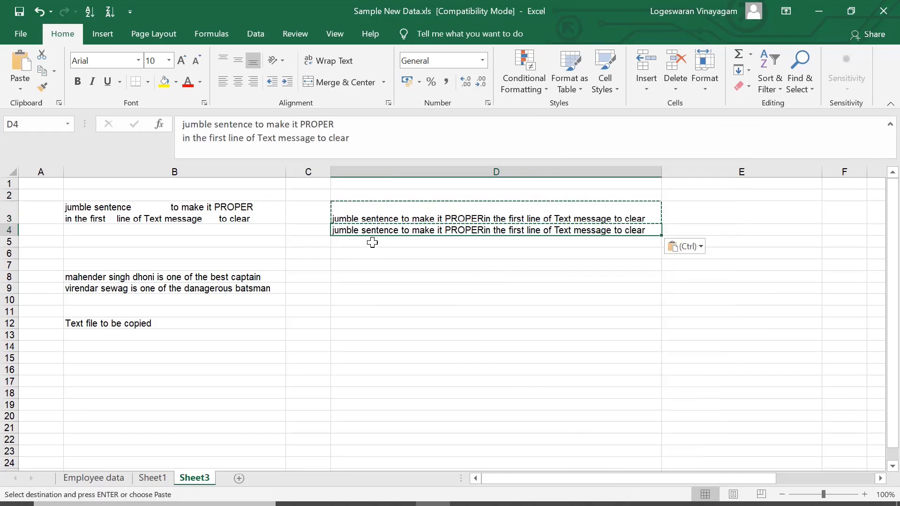
click(372, 242)
key(Up)
key(Up)
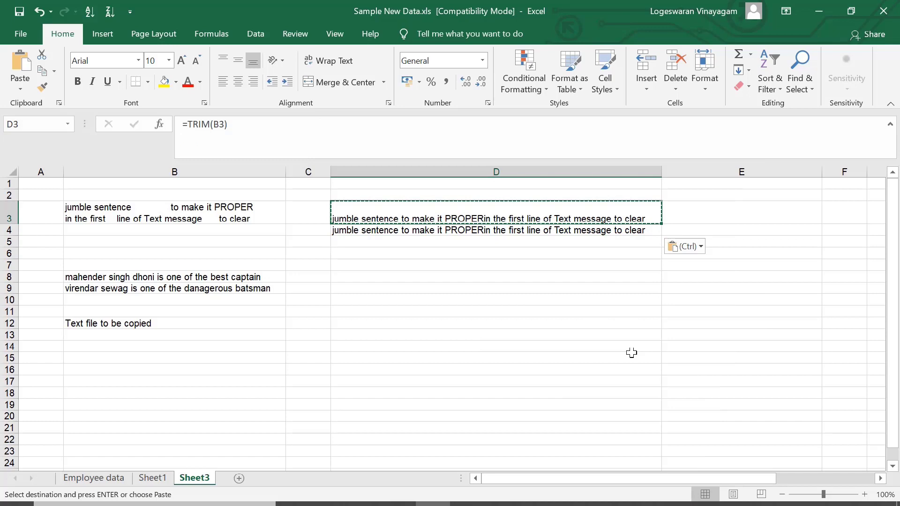
key(Down)
key(Down)
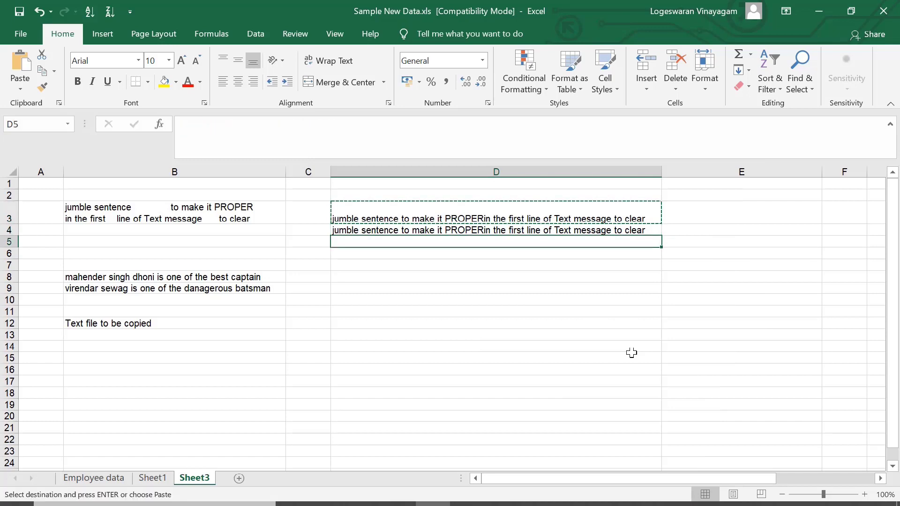
Try pasting the TRIM result from D3 into D6 as values only, and undo the paste
right_click(443, 255)
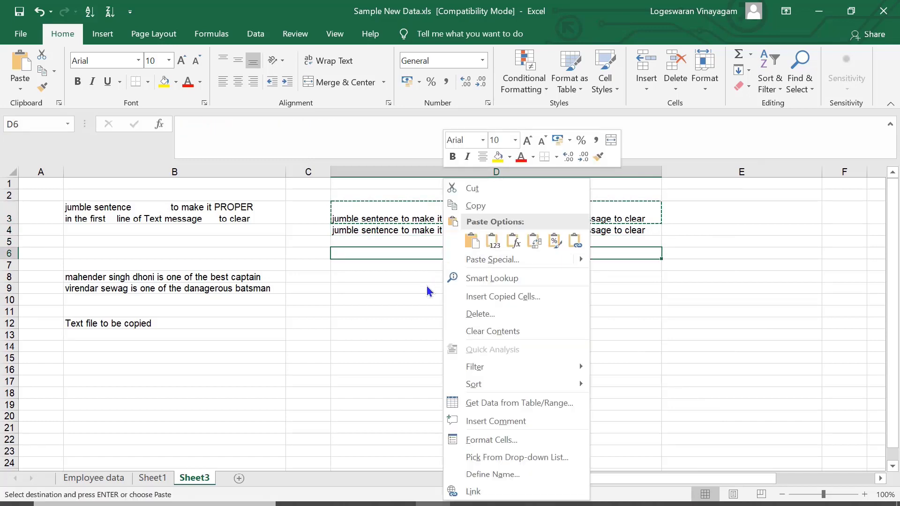
key(s)
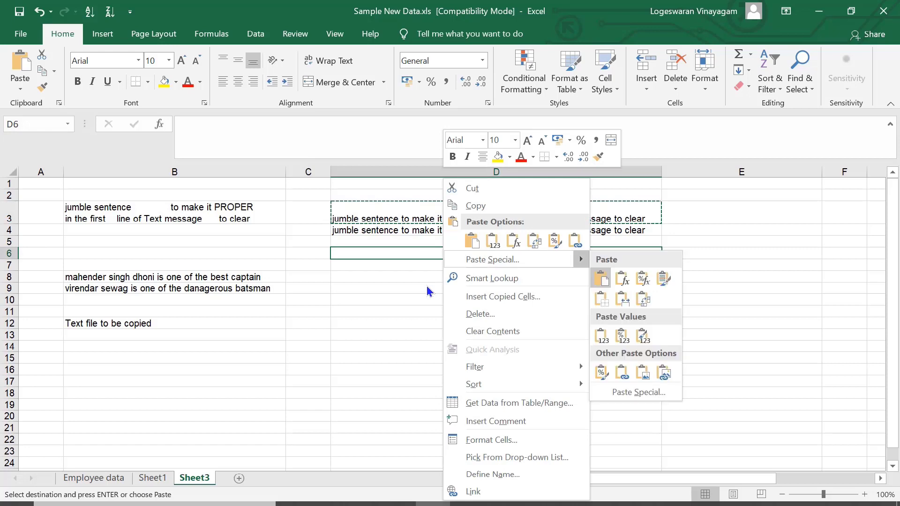
key(v)
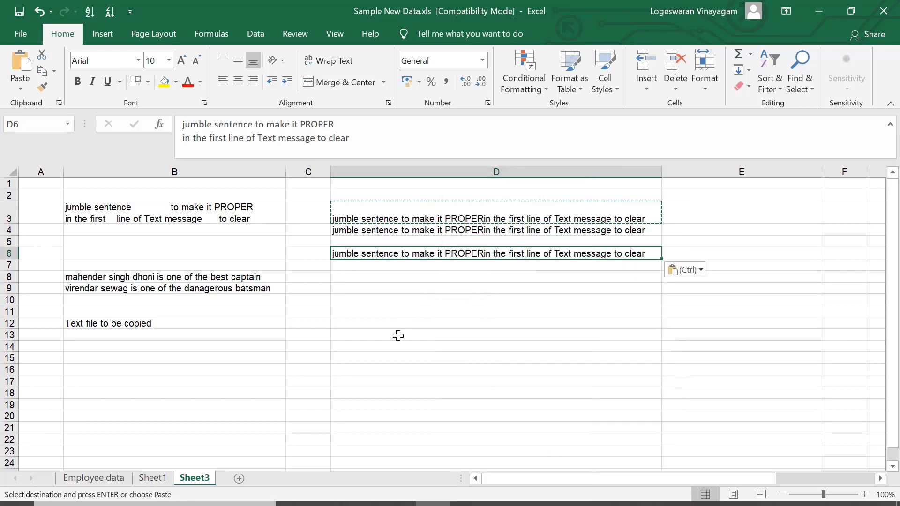
key(ctrl+z)
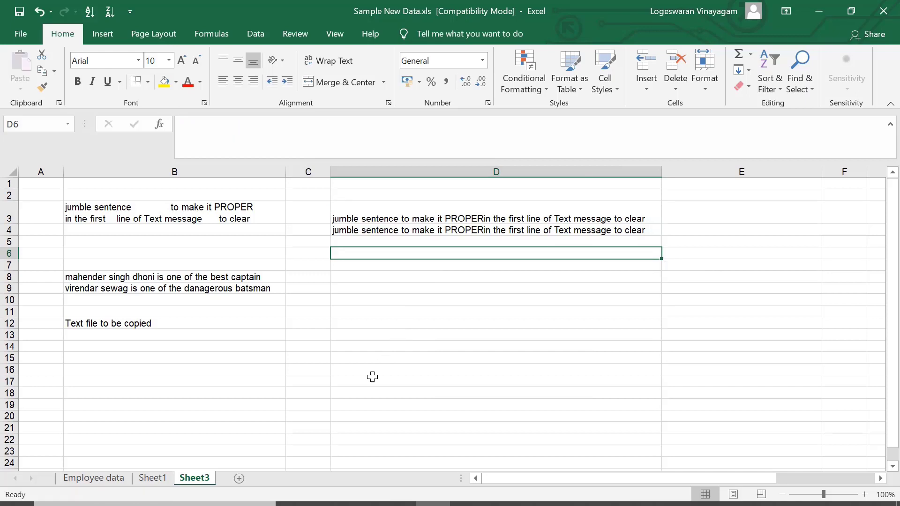
Enter a PROPER formula in D8 for the sentence in B8
click(387, 276)
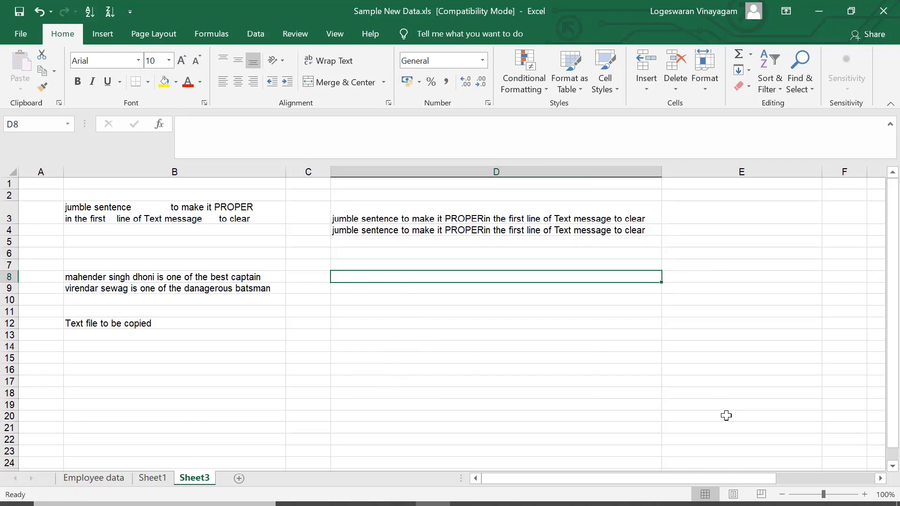
text(=proper)
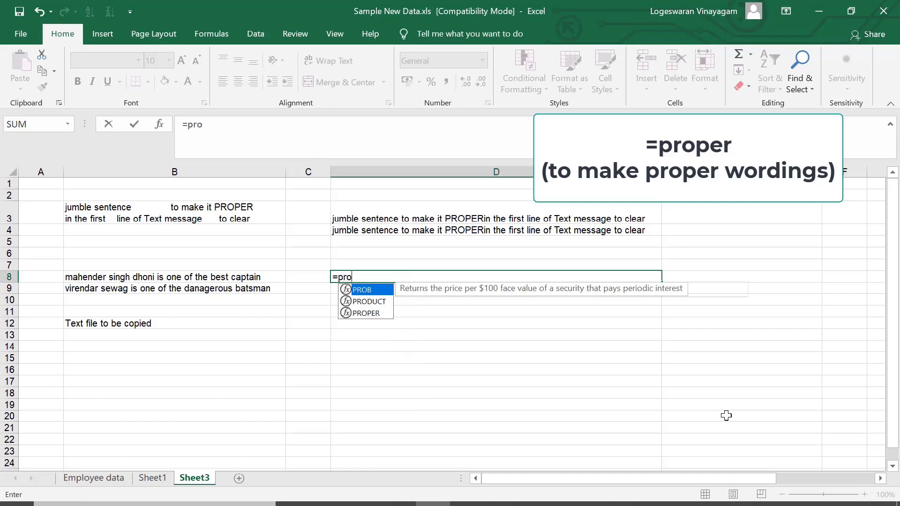
key(Tab)
key(Left)
key(Left)
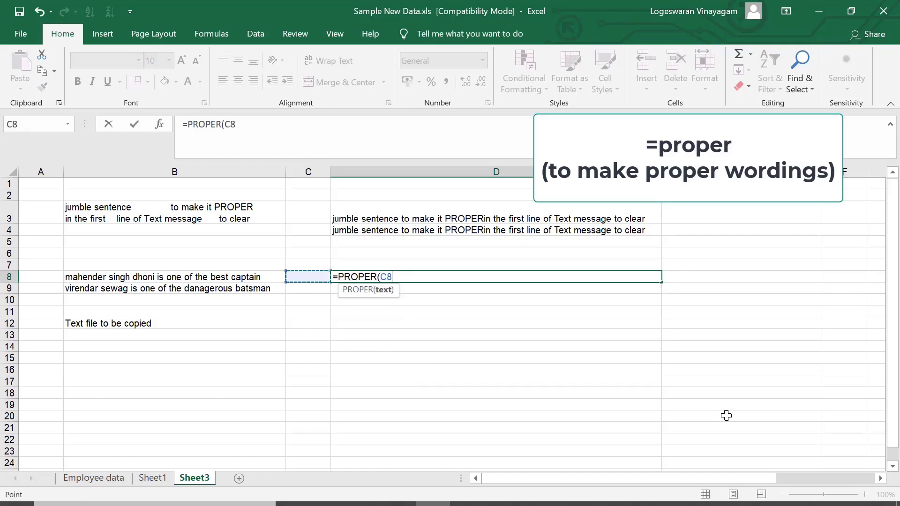
key(Return)
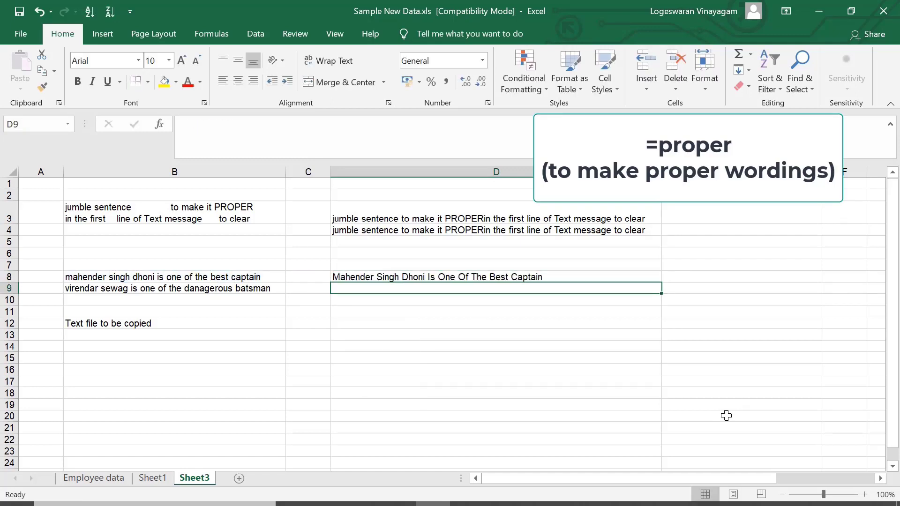
Copy the PROPER formula from D8 to D9 and switch to Sheet1
key(Up)
key(ctrl+c)
key(Down)
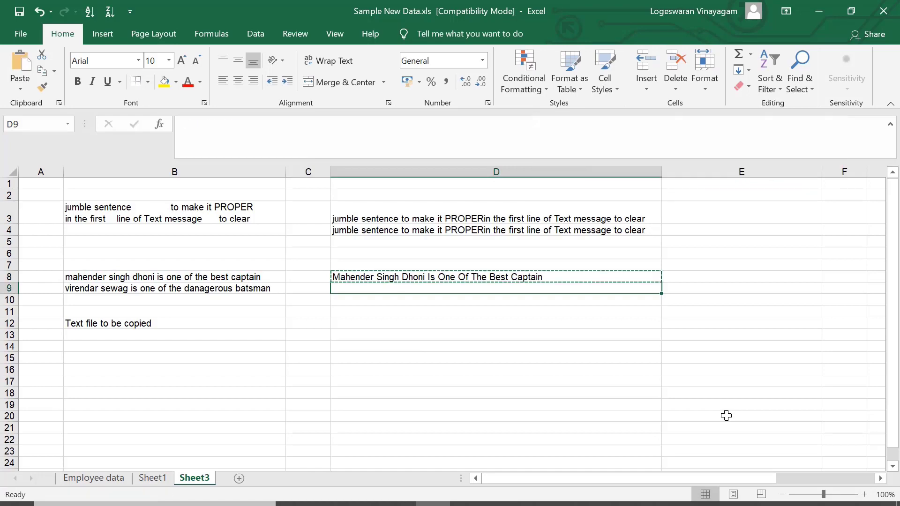
key(ctrl+v)
key(ctrl+Page_Up)
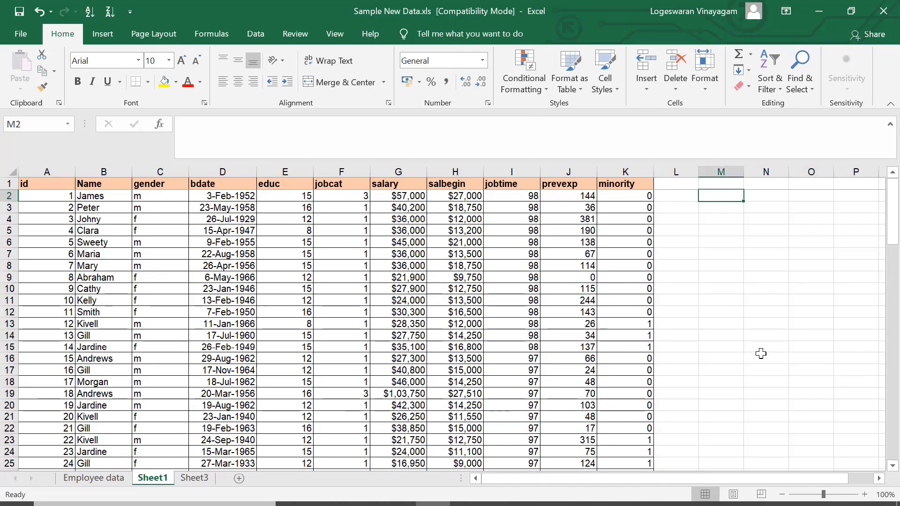
text(=if)
key(Tab)
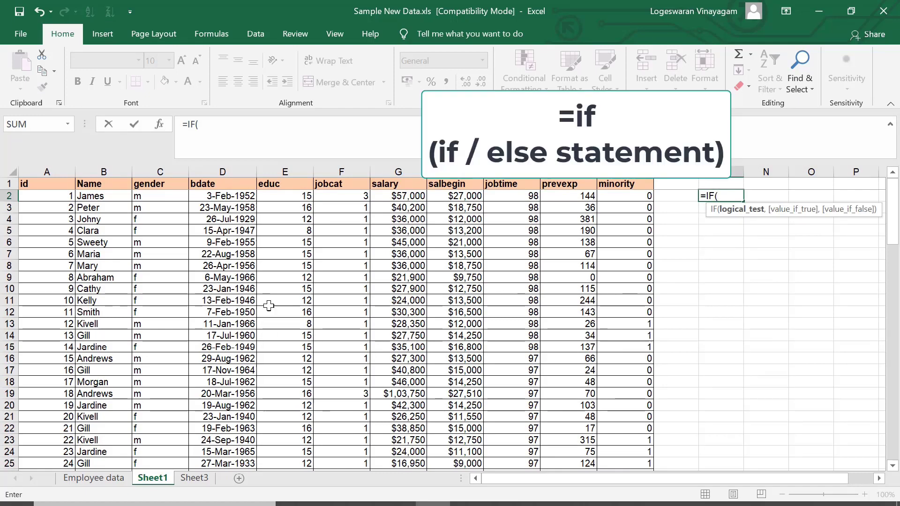
click(413, 196)
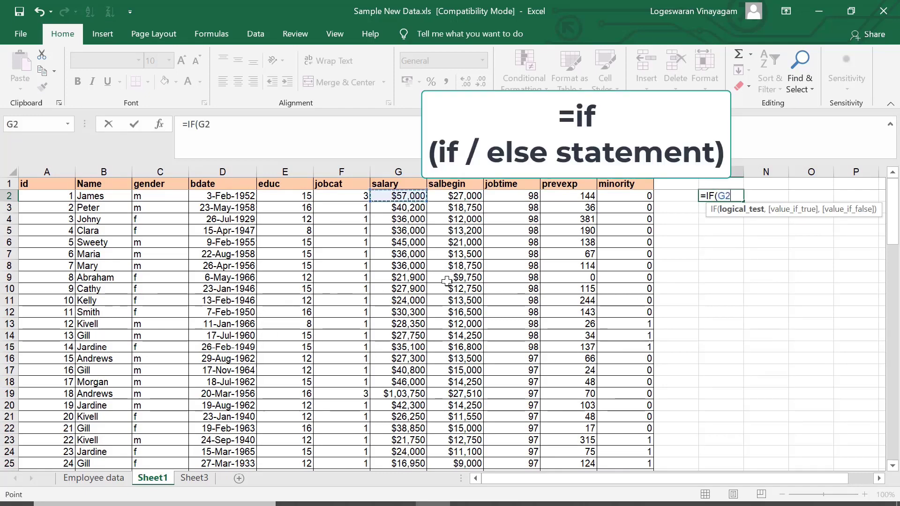
key(ctrl+shift+Down)
key(shift+Up)
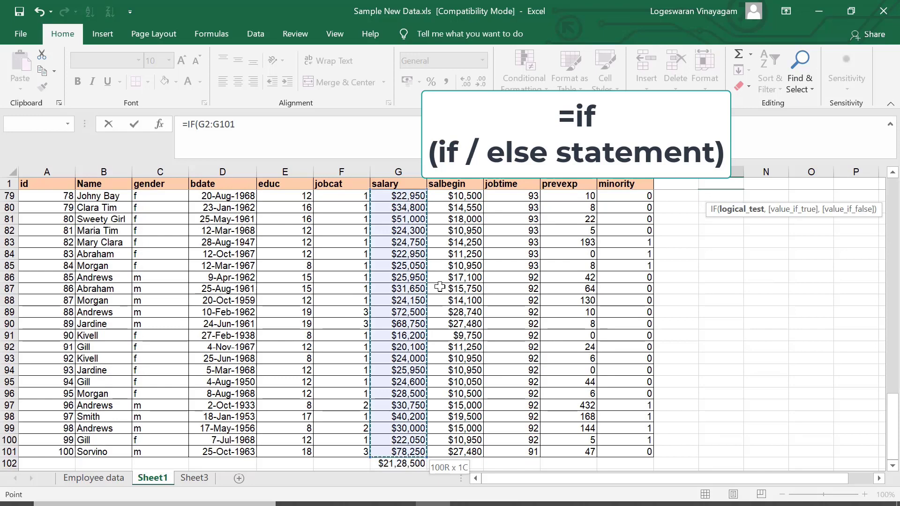
text(,)
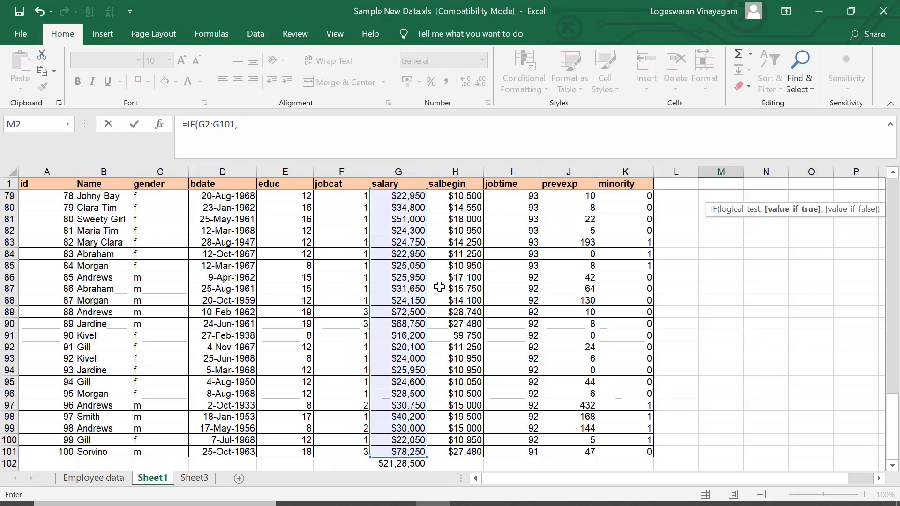
key(Escape)
Begin an IF formula in M2 that tests whether the salary in G2 is greater than 50000
text(=if)
key(Tab)
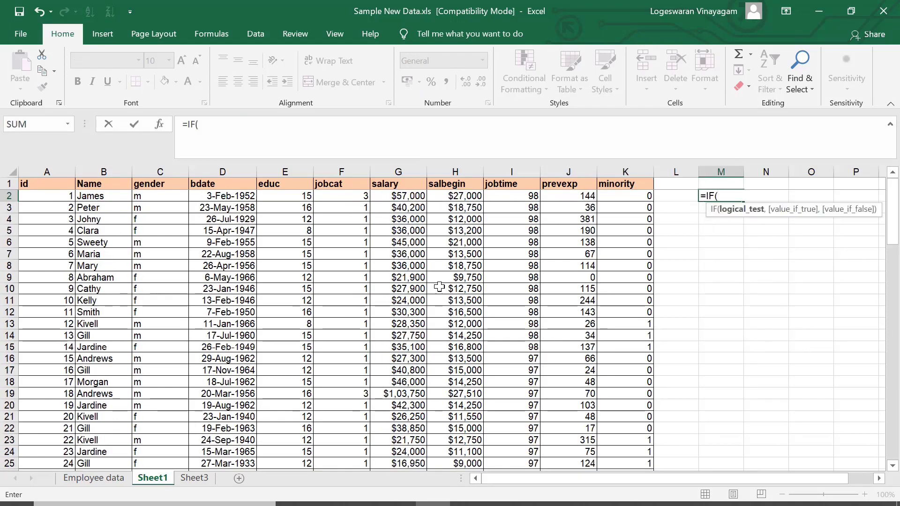
key(Left)
key(Left)
key(Left)
key(Left)
key(Left)
key(Left)
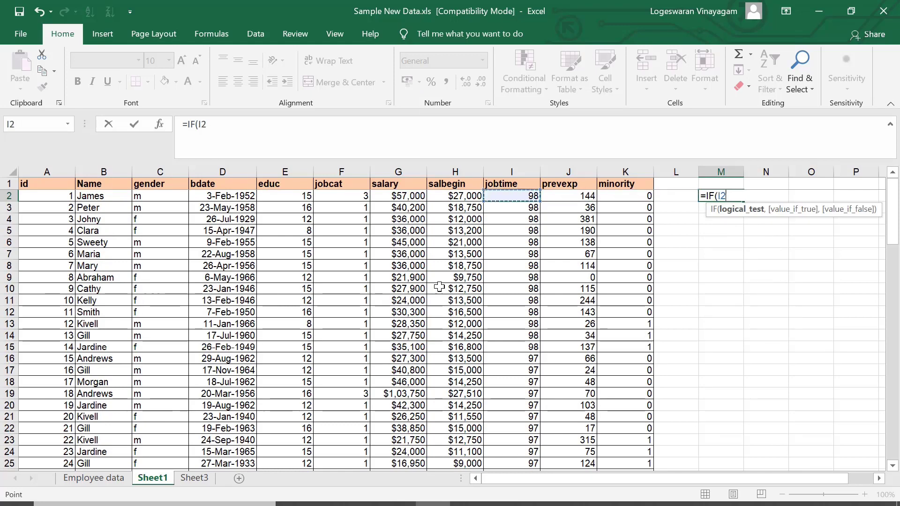
text(>)
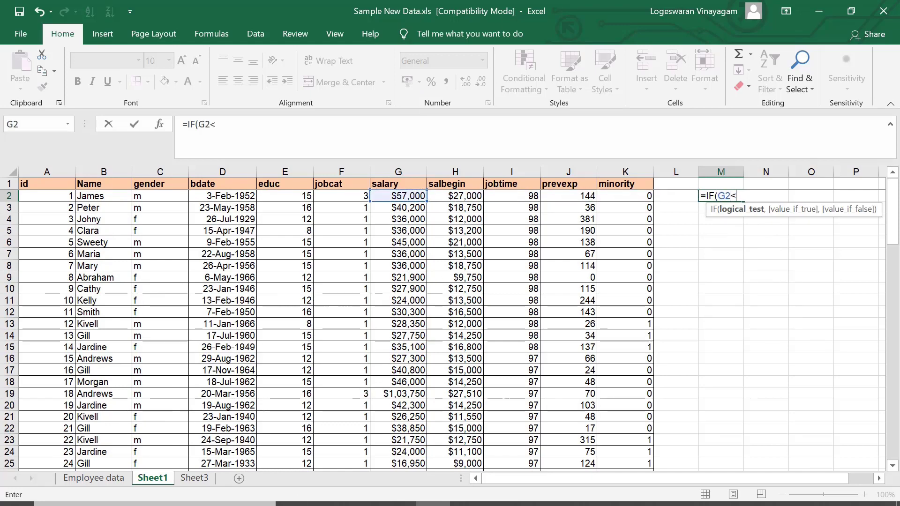
key(BackSpace)
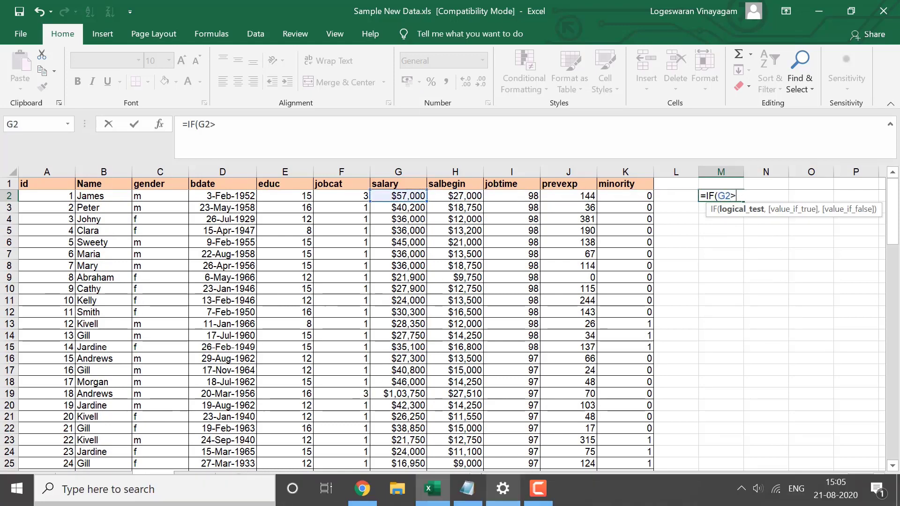
text(5000)
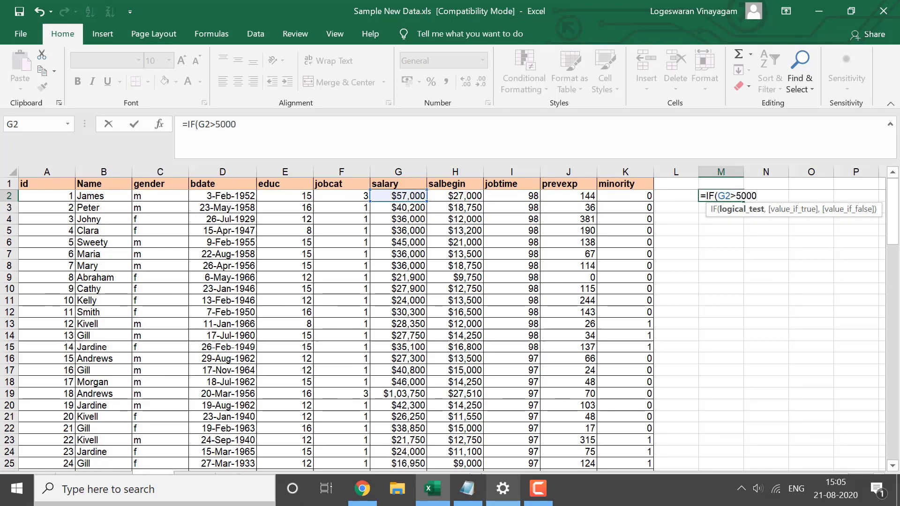
text(0,)
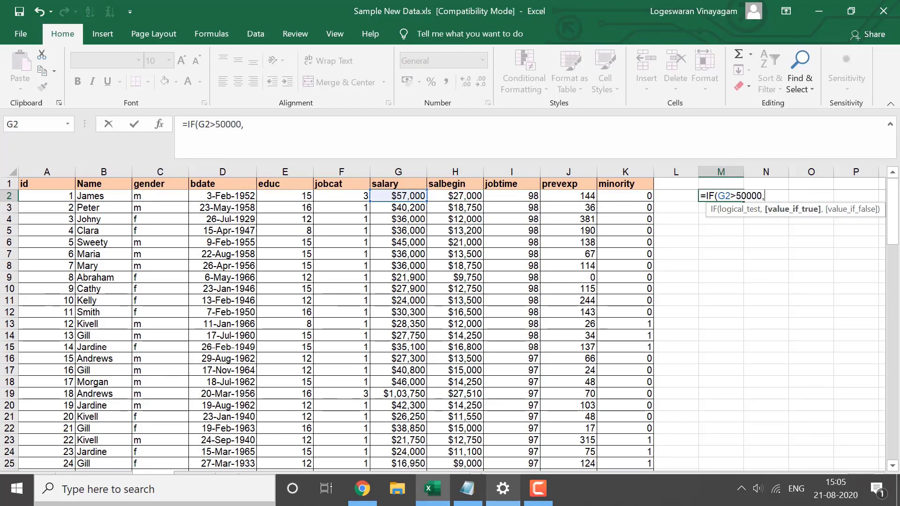
Complete the IF formula in M2 with "Good Salary" as the true value and "Decent Salary" as the false value
text( Go)
text(ood)
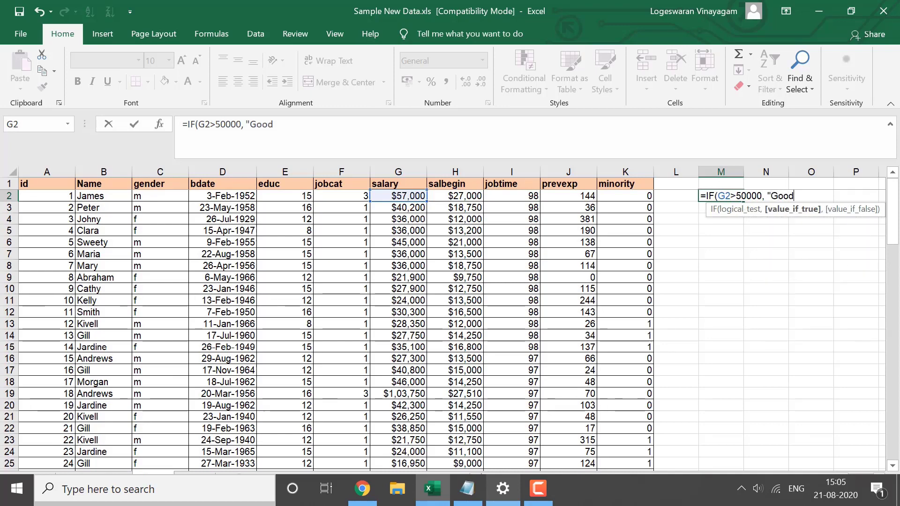
text( Salary)
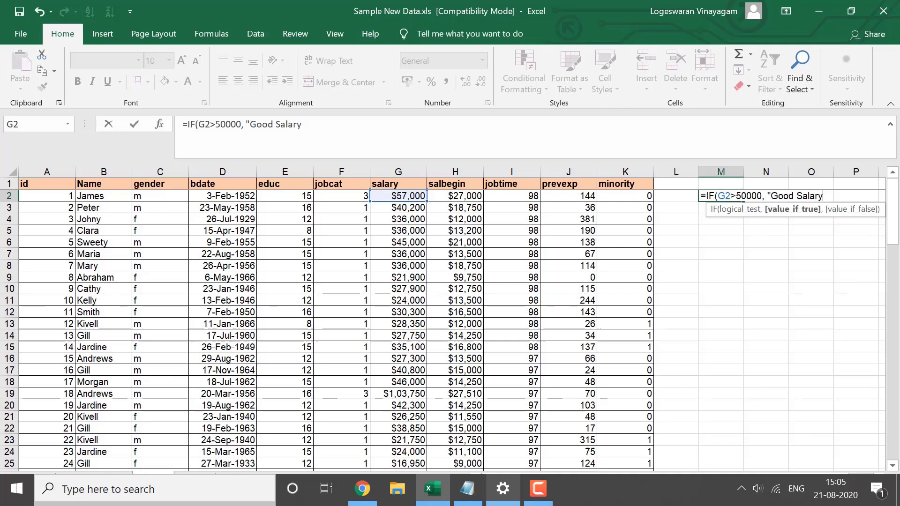
text(",)
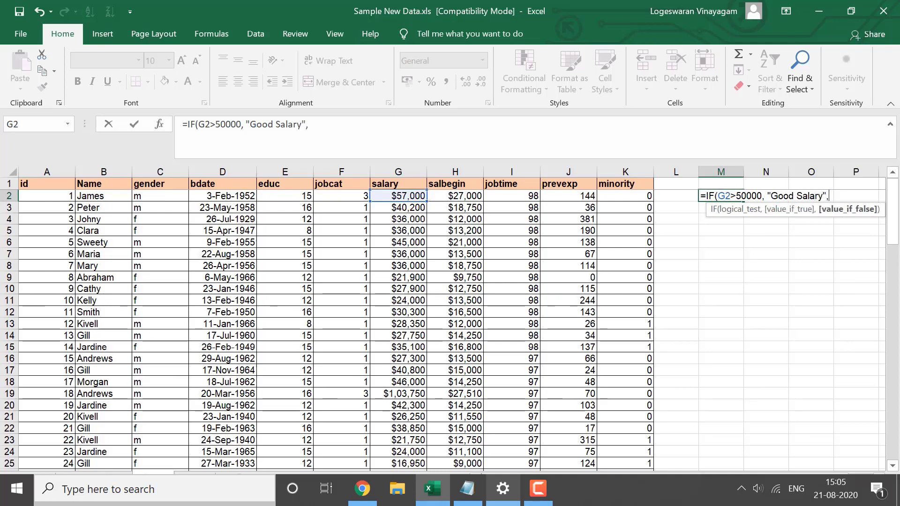
text( "Decent Sala)
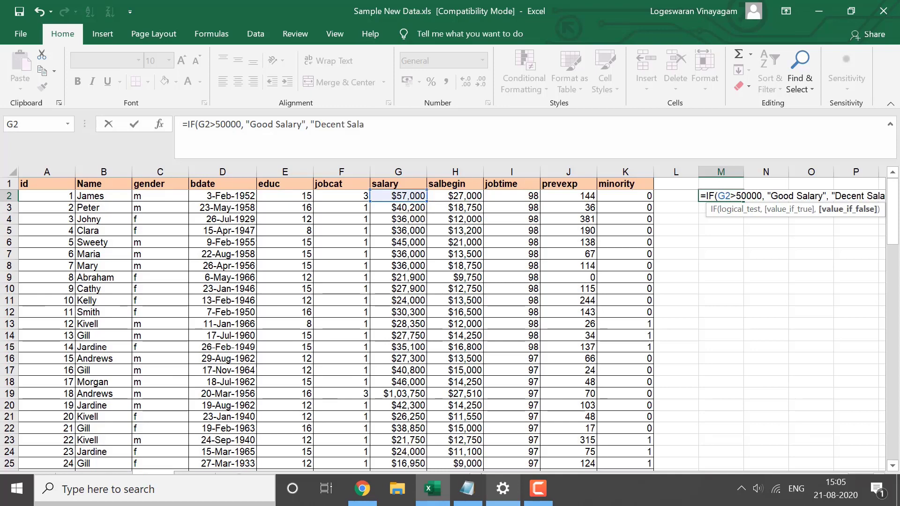
text(ry)
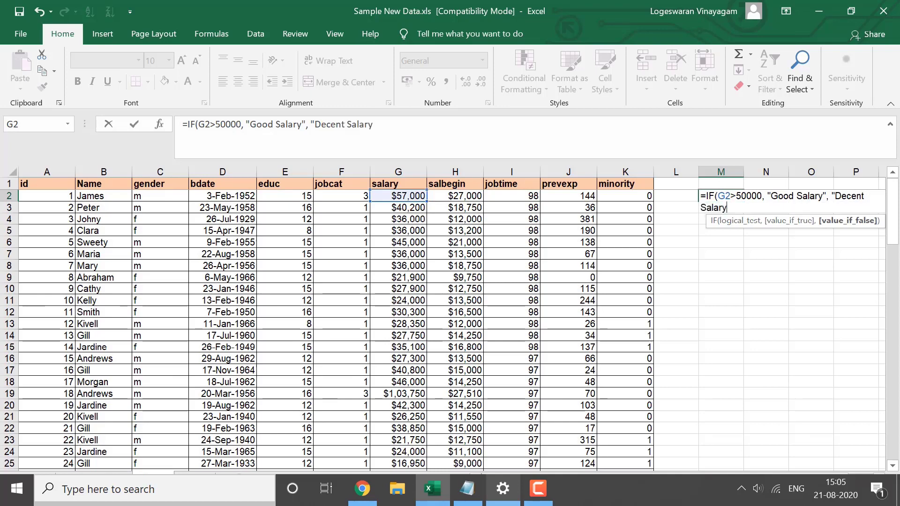
text("))
key(Return)
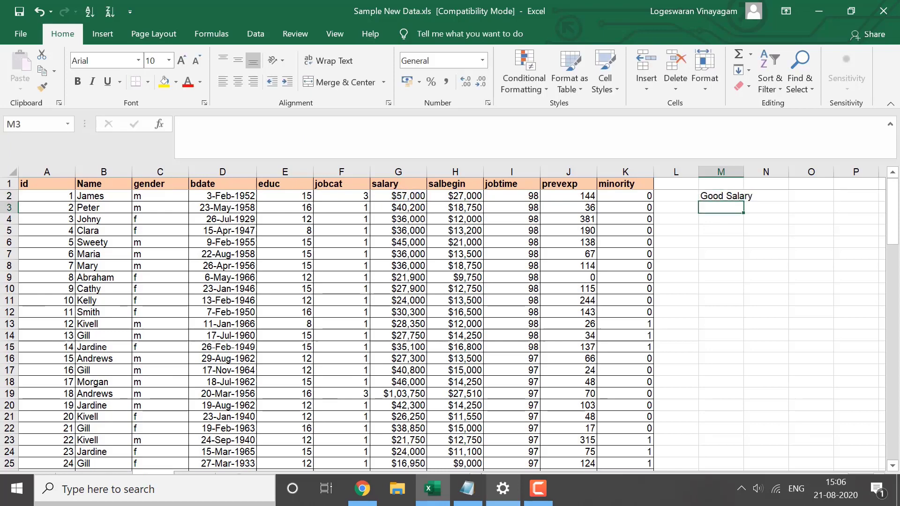
Copy the IF formula from M2 into M3, M4 and M5
click(742, 197)
key(ctrl+c)
click(742, 208)
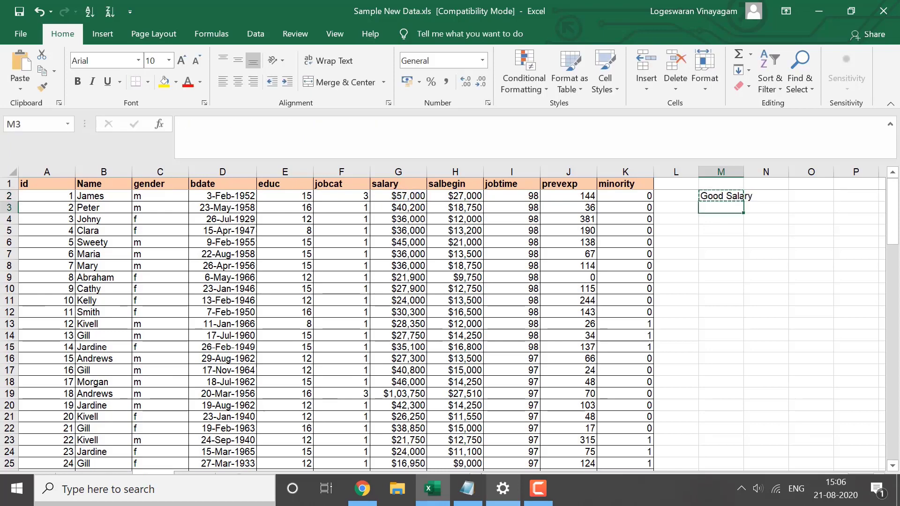
key(ctrl+v)
click(742, 219)
key(ctrl+v)
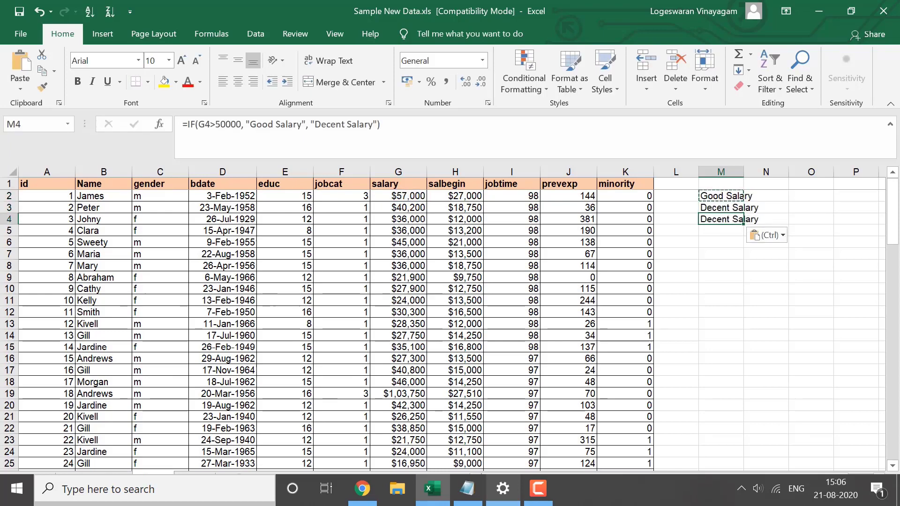
click(742, 231)
key(ctrl+v)
Paste the copied IF formula into M19 to rate the salary in G19
key(Down)
key(Down)
key(Down)
key(Down)
key(Down)
key(Down)
key(Down)
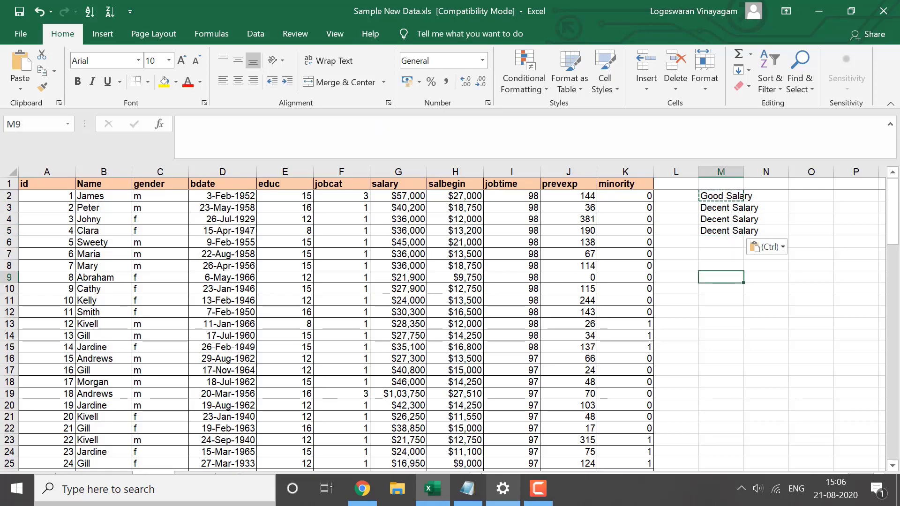
key(Down)
key(Down)
key(Down)
key(Down)
key(Down)
key(Down)
key(Down)
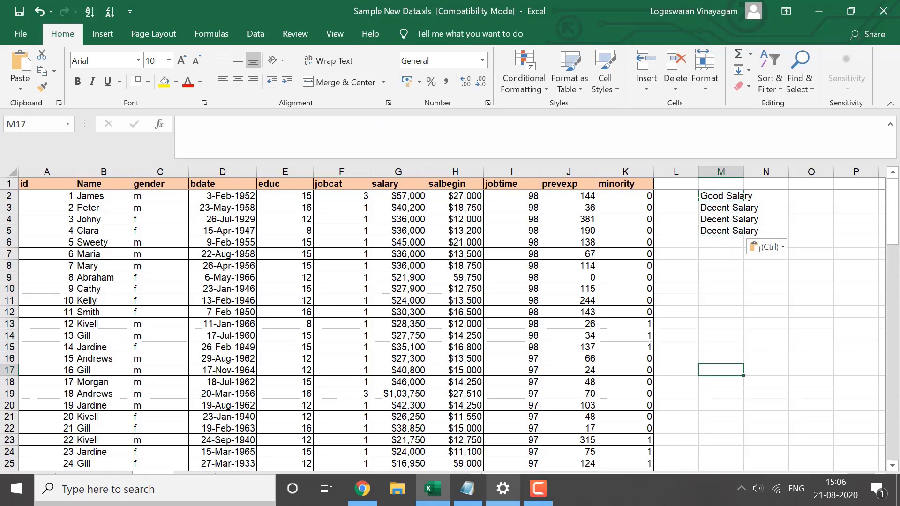
key(ctrl+v)
Fill the range M5:M19 with the copied IF formula
key(shift+Up)
key(shift+Up)
key(shift+Up)
key(shift+Up)
key(shift+Up)
key(shift+Up)
key(shift+Up)
key(shift+Up)
key(shift+Up)
key(shift+Up)
key(shift+Up)
key(shift+Up)
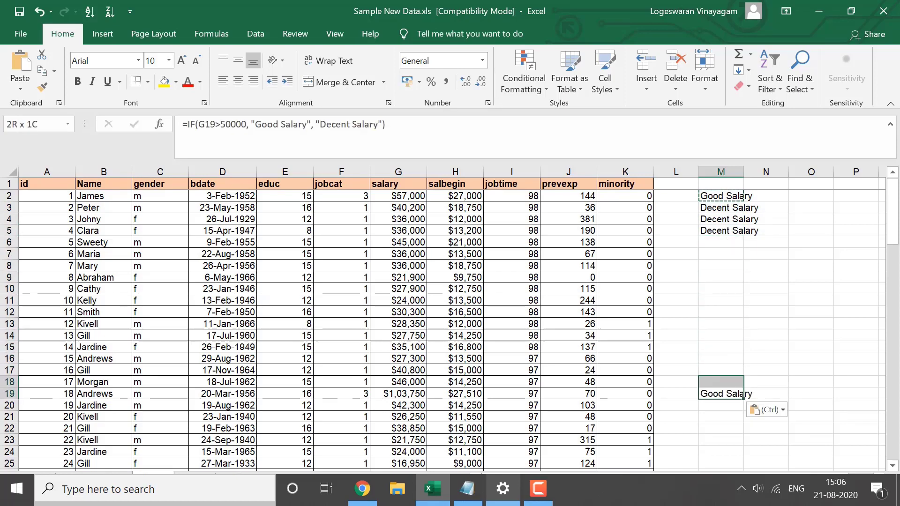
key(shift+Up)
key(shift+Up)
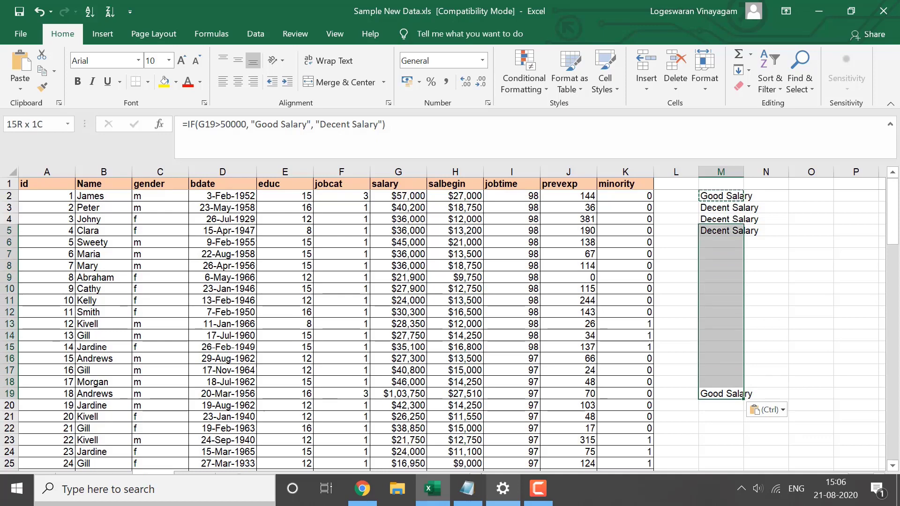
key(Return)
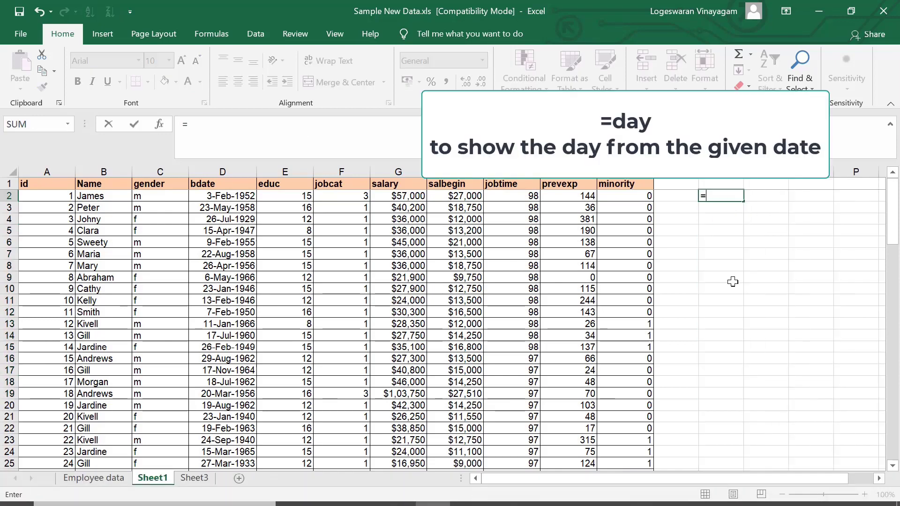
Enter a DAY formula in M2 that extracts the day from the birth date in D2
text(day)
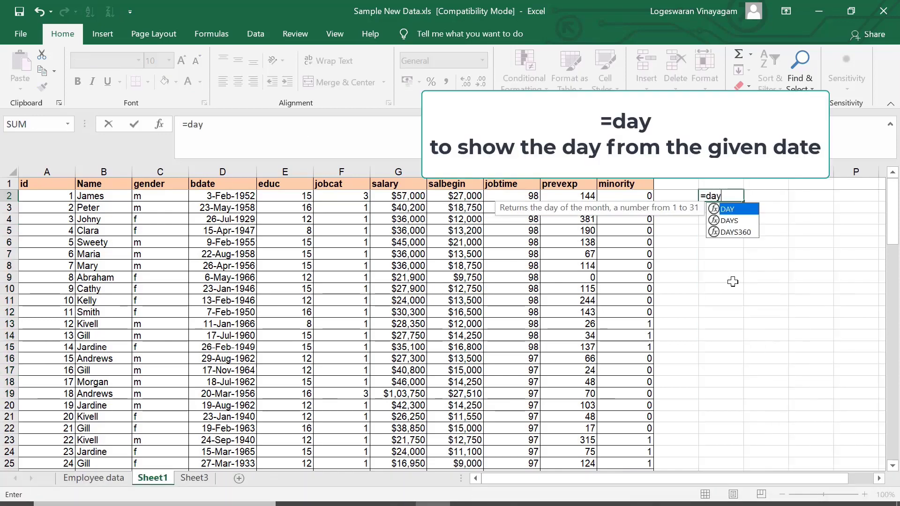
key(Tab)
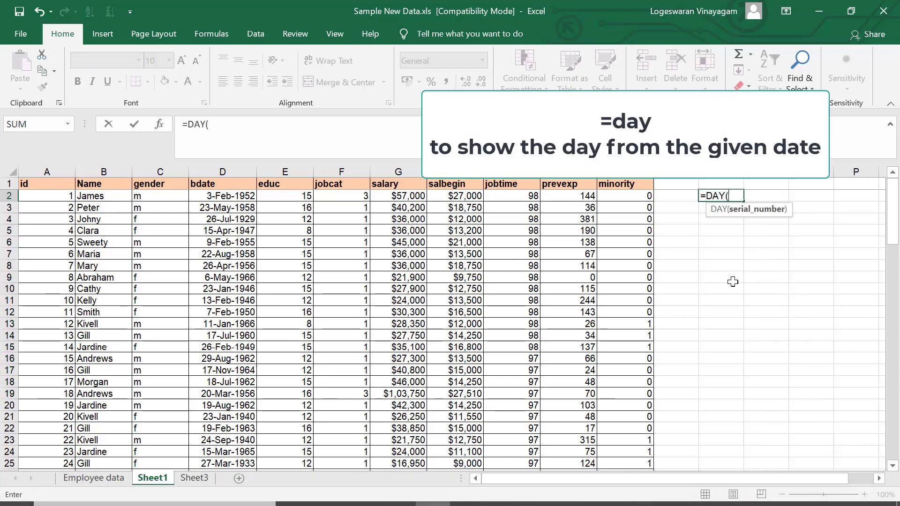
click(228, 195)
key(Return)
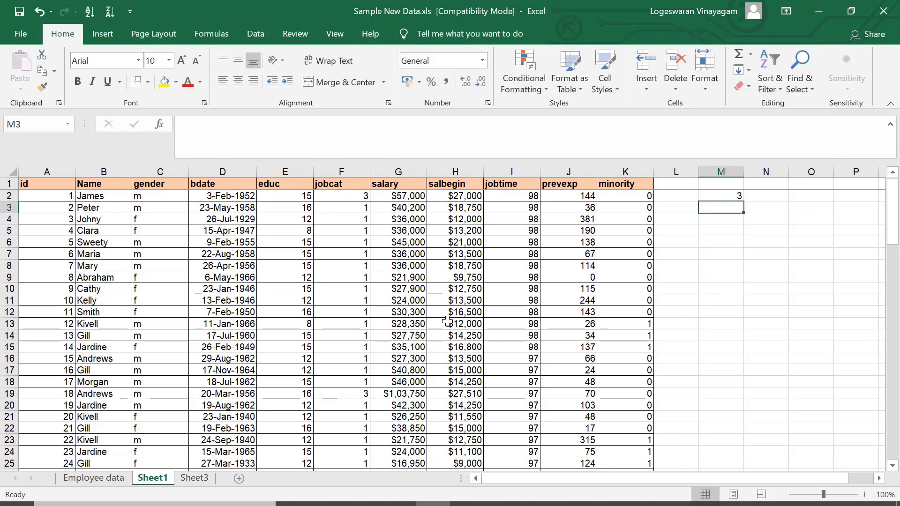
Label the day result by entering "DAY" in N2
key(Return)
key(Up)
key(Up)
key(Right)
key(Right)
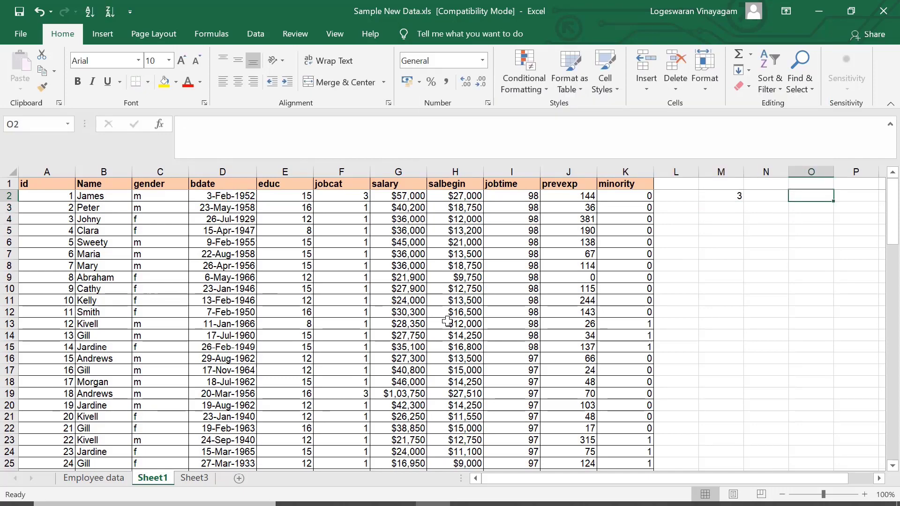
key(Left)
text(DAY)
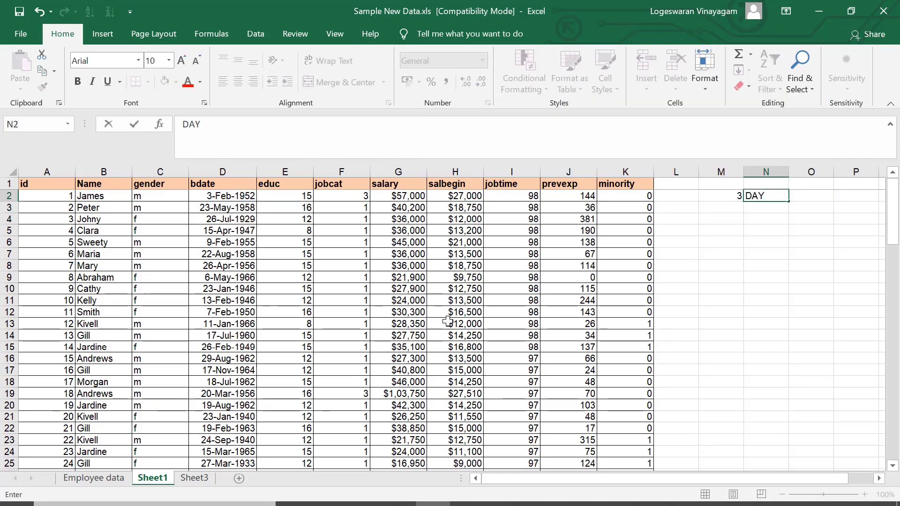
key(Return)
Enter a MONTH formula in M4 that extracts the month from the birth date in D4
key(Right)
key(Down)
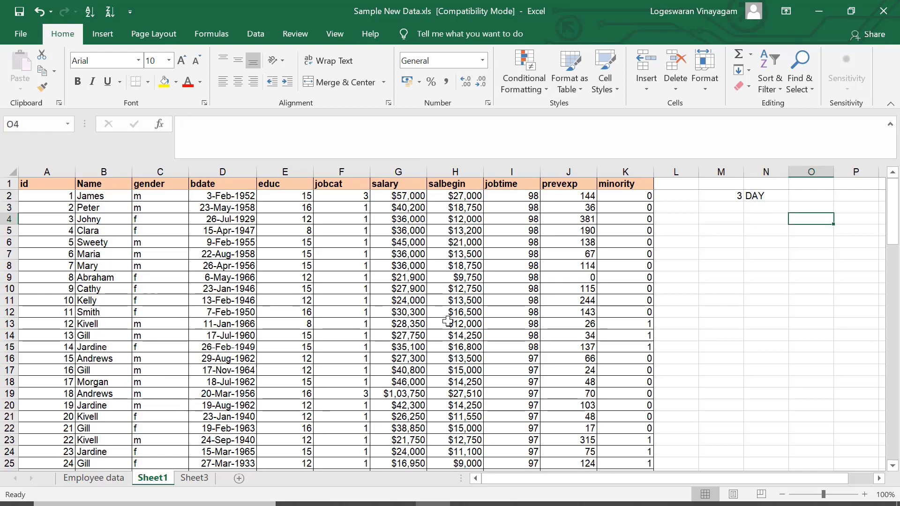
key(Left)
key(Left)
key(Left)
key(Right)
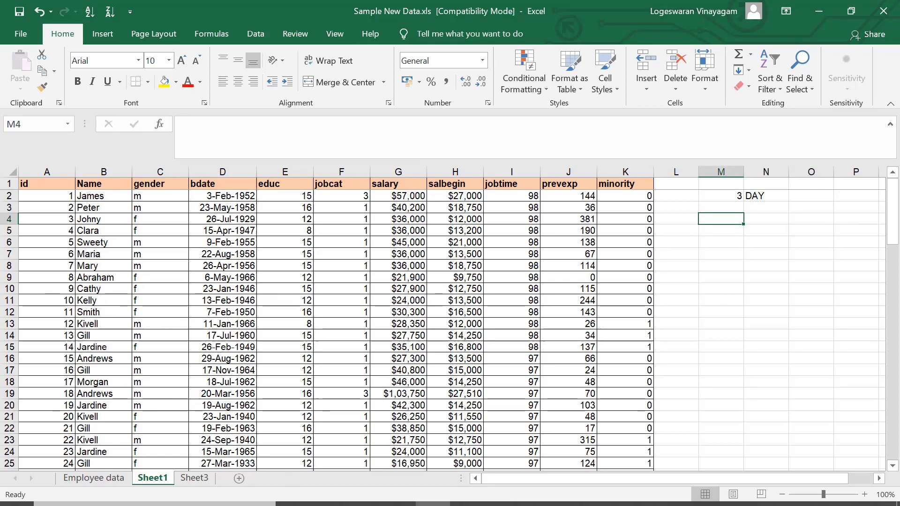
text(=month)
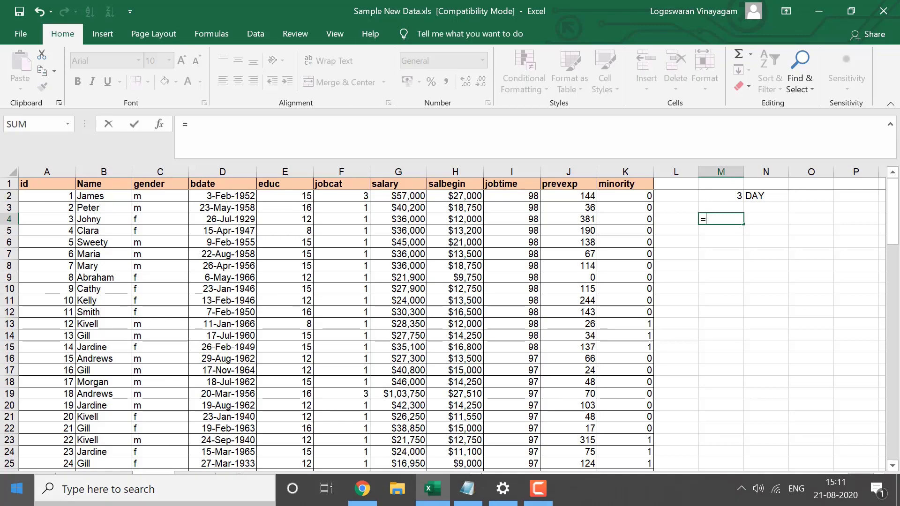
key(Tab)
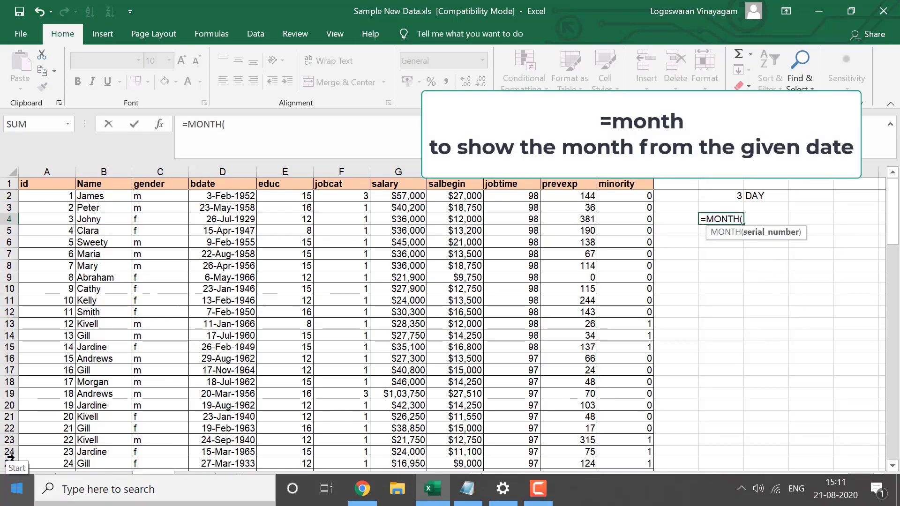
click(231, 219)
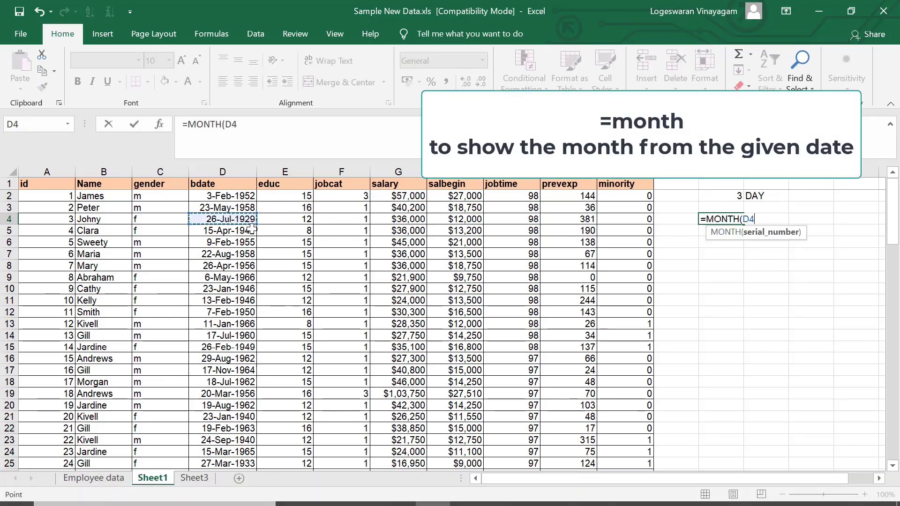
key(Return)
Label the month result by entering "MONTH" in N4
key(Up)
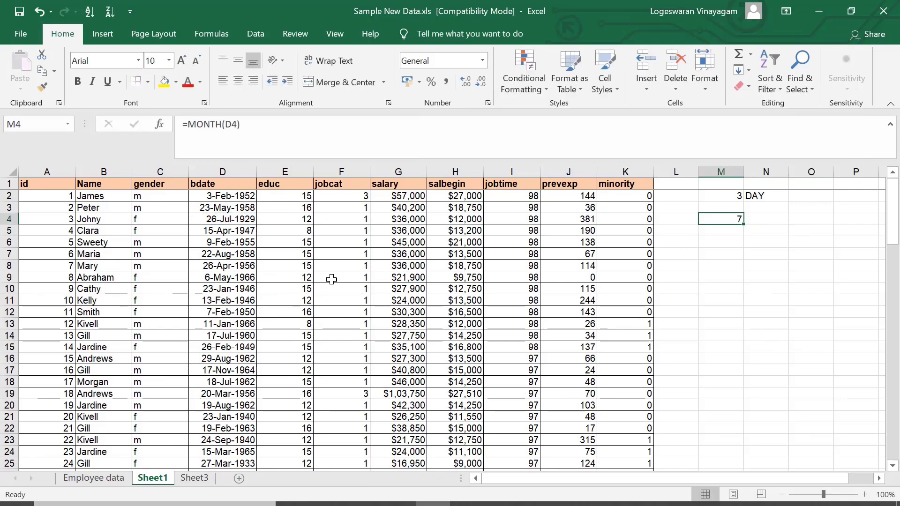
key(Right)
text(MONTH)
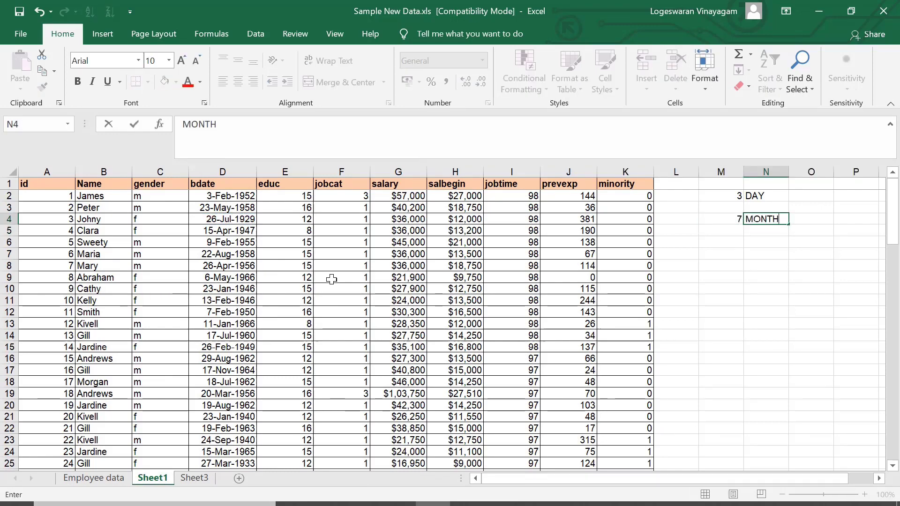
key(Return)
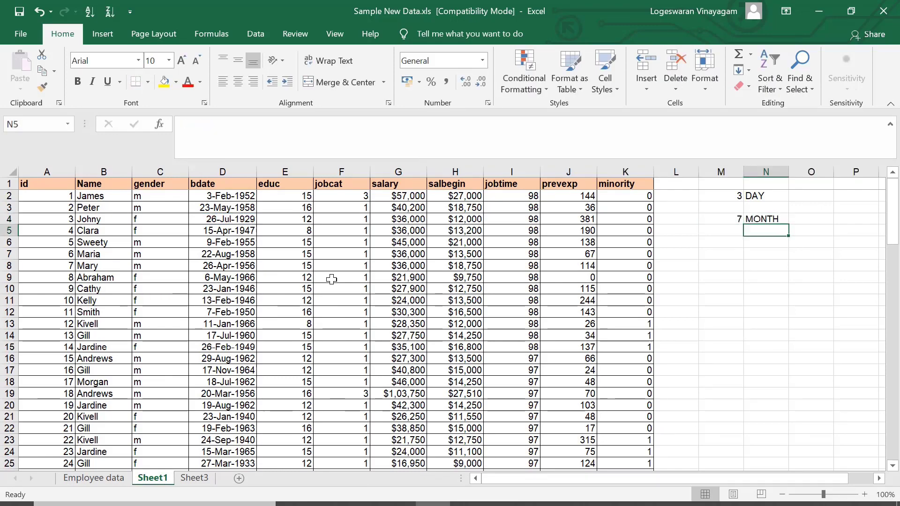
Enter a YEAR formula in M7 that extracts the year from the birth date in D7
click(728, 256)
text(=)
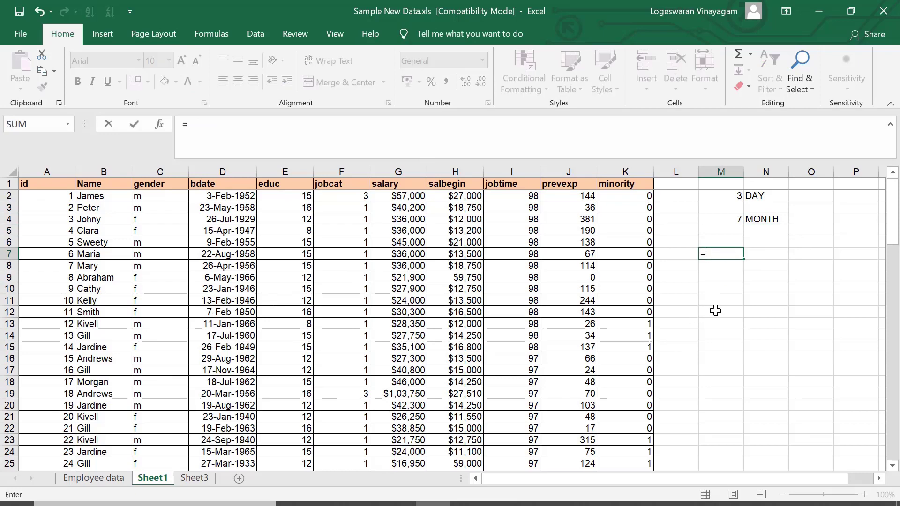
text(year)
key(Tab)
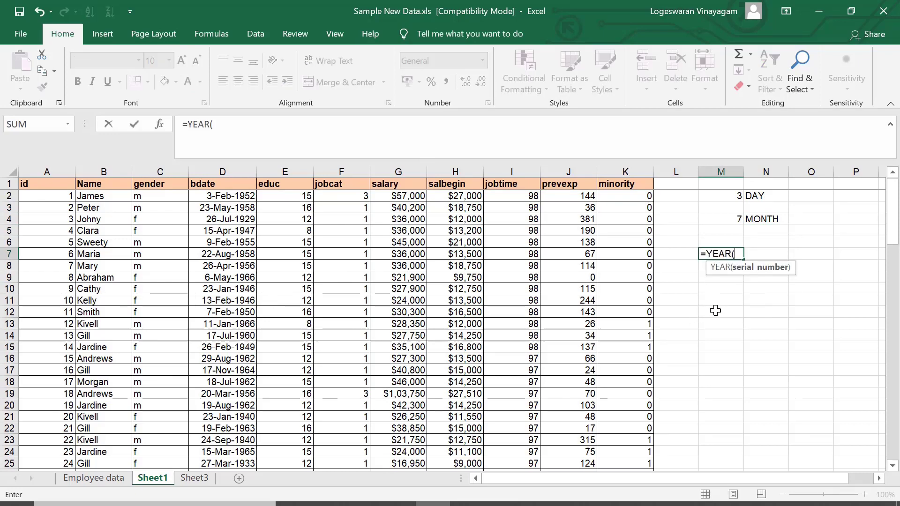
click(226, 258)
key(Return)
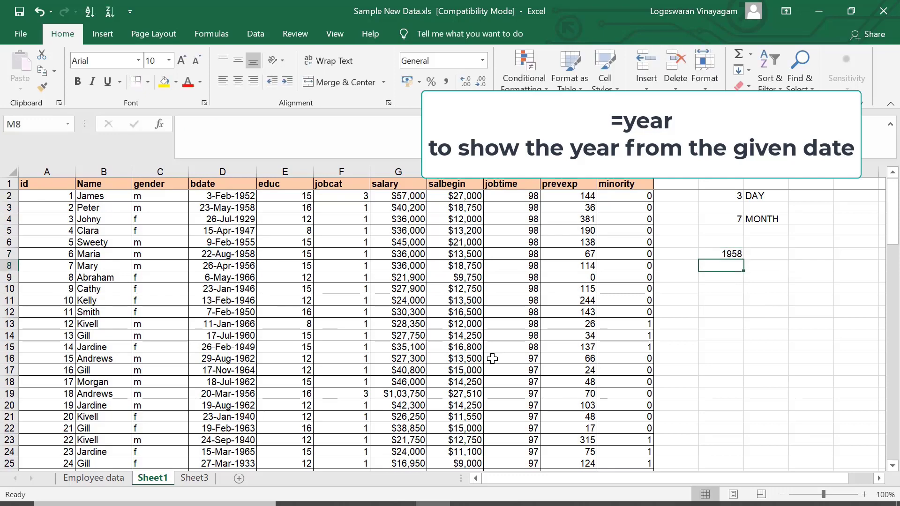
Label the year result by entering "YEAR" in N7
key(Up)
key(Right)
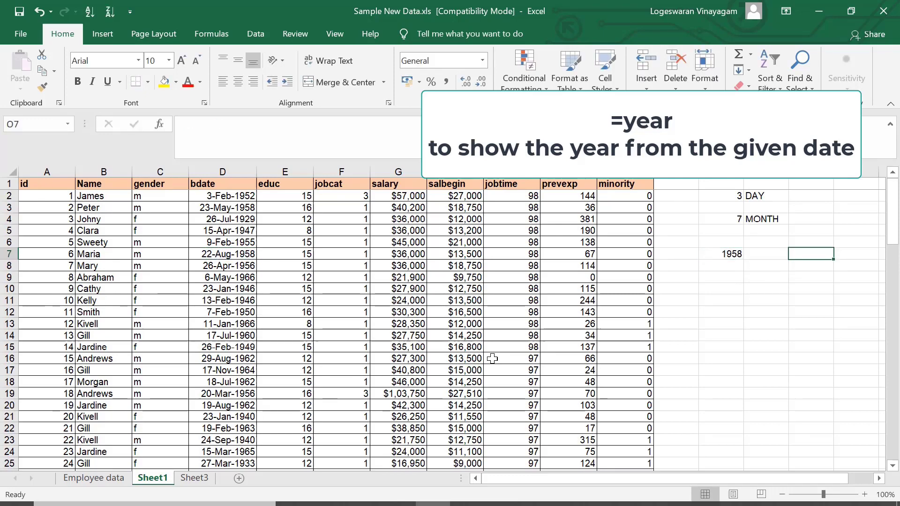
text(YEAR)
key(Return)
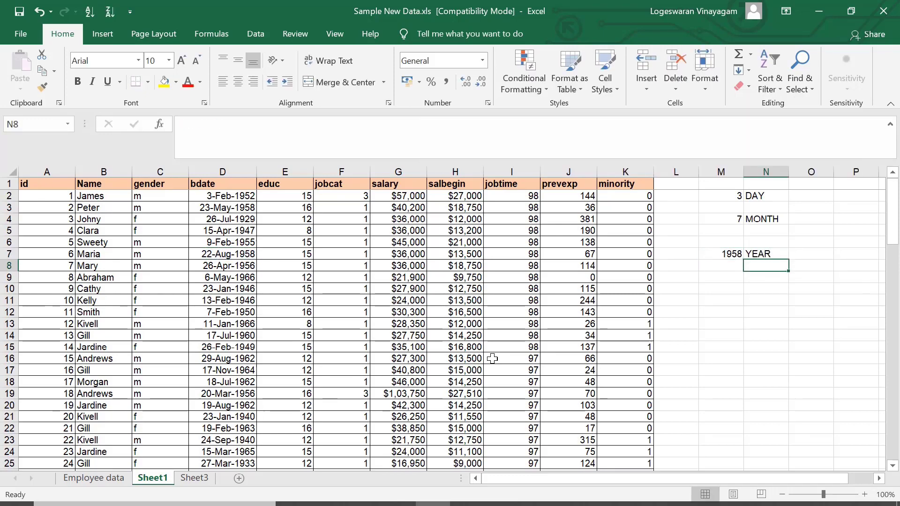
Enter a WEEKDAY formula in M10 that returns the day of the week for the birth date in D10
key(Down)
key(Down)
key(Left)
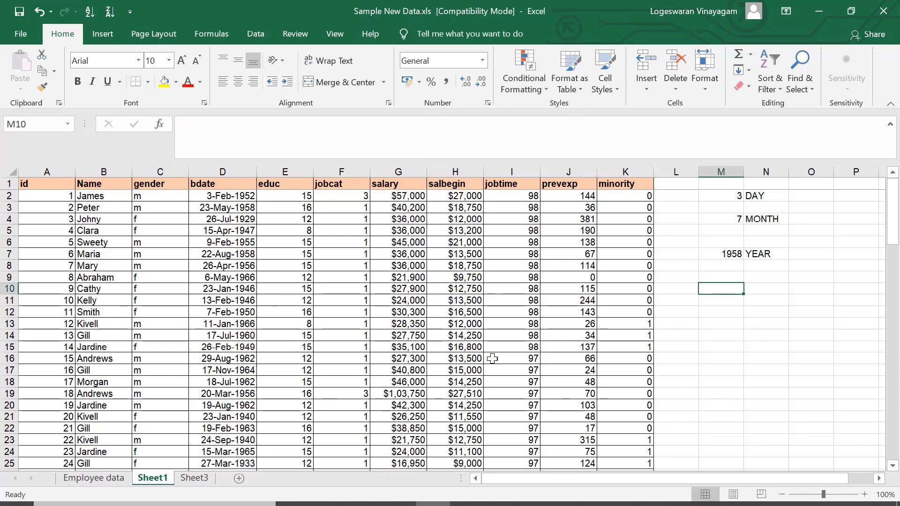
text(w)
key(BackSpace)
text(=weekda)
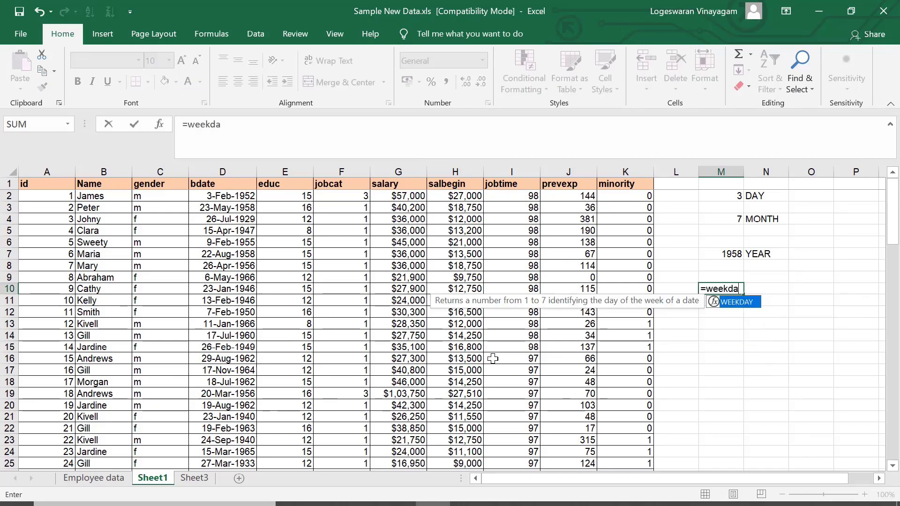
key(Tab)
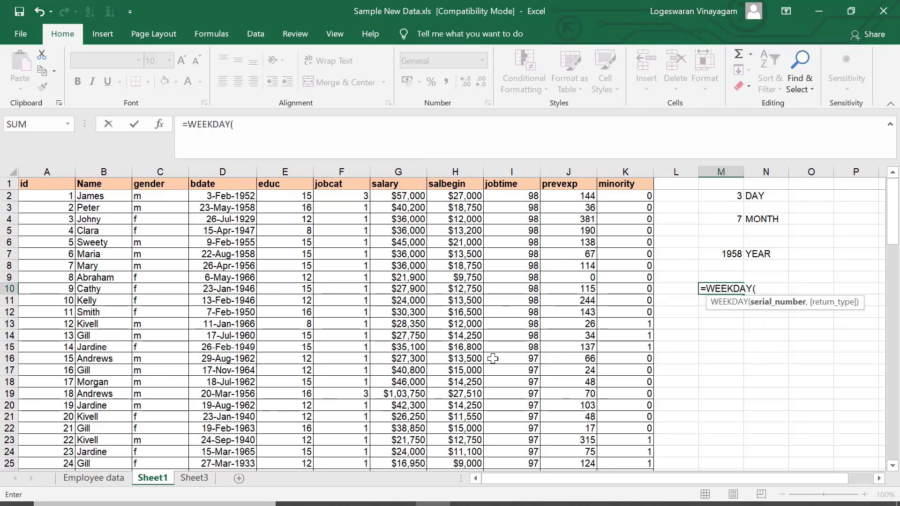
click(234, 289)
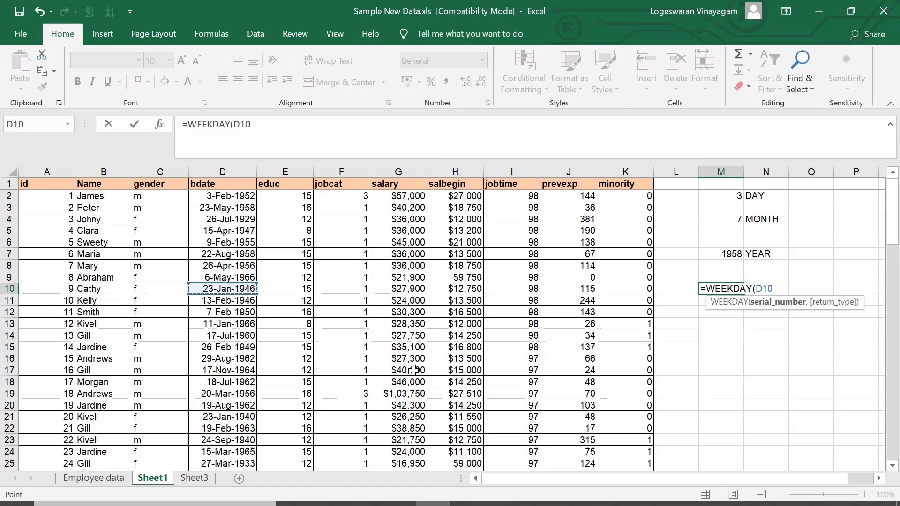
text())
key(Return)
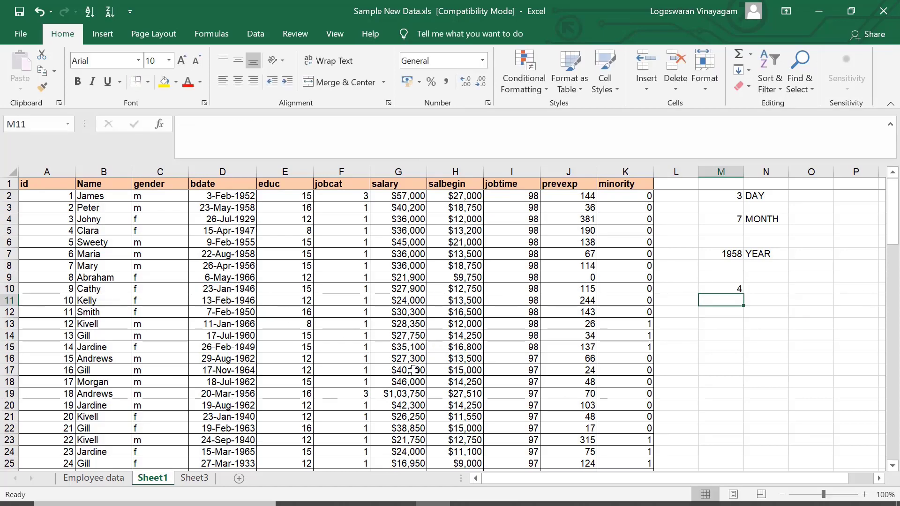
Label the weekday result by entering "WEEKDAY" in N10, and select its source date in D10
key(Up)
key(Right)
text(WEEKD)
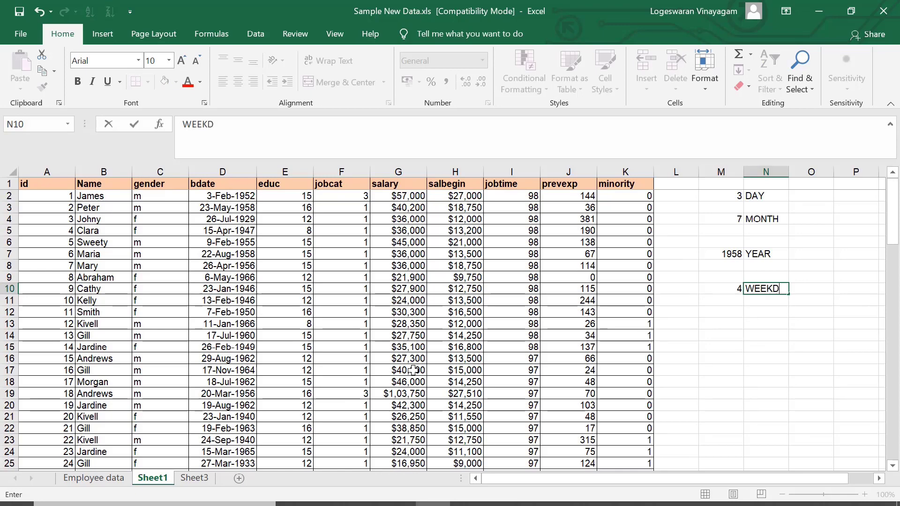
text(AY)
key(Return)
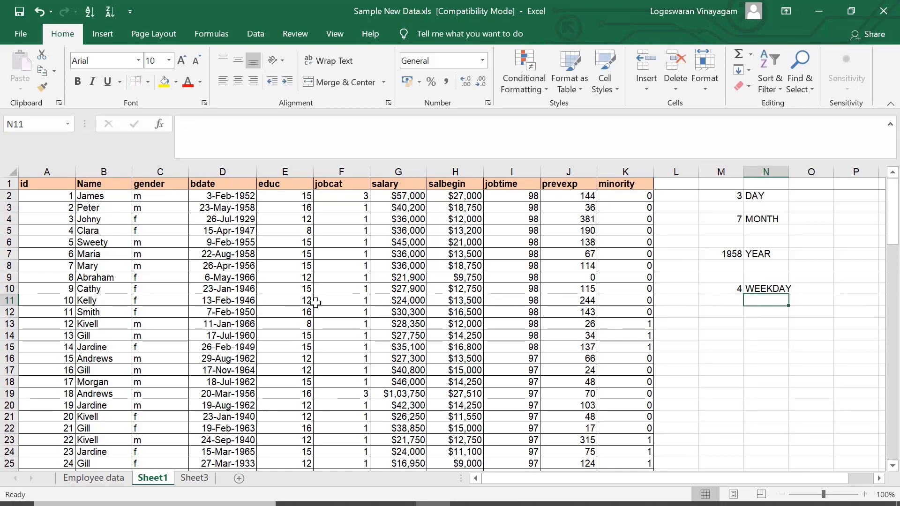
click(216, 289)
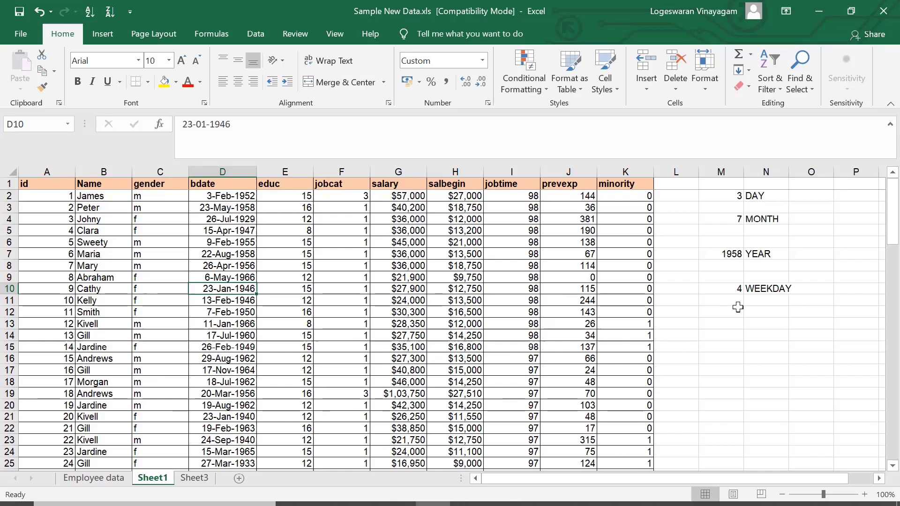